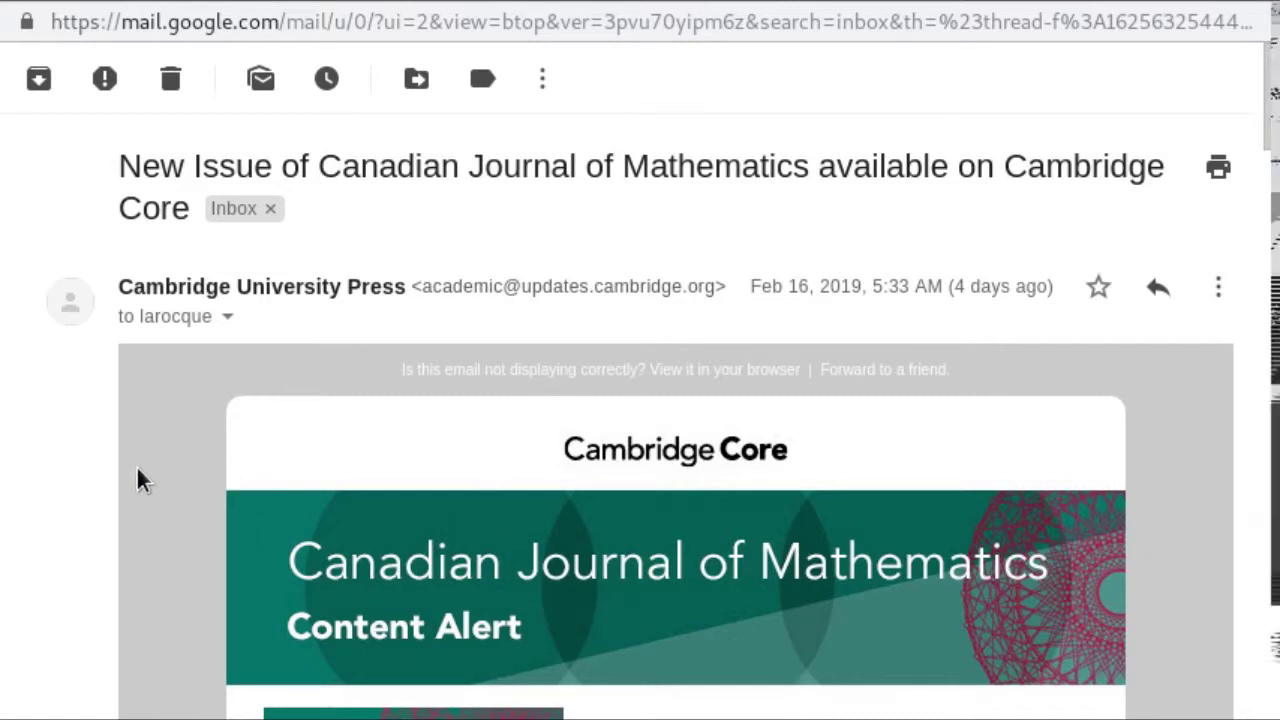
# Scroll through the Canadian Journal of Mathematics Volume 71 Issue 1 alert email.
pyautogui.scroll(-1, 138, 468)
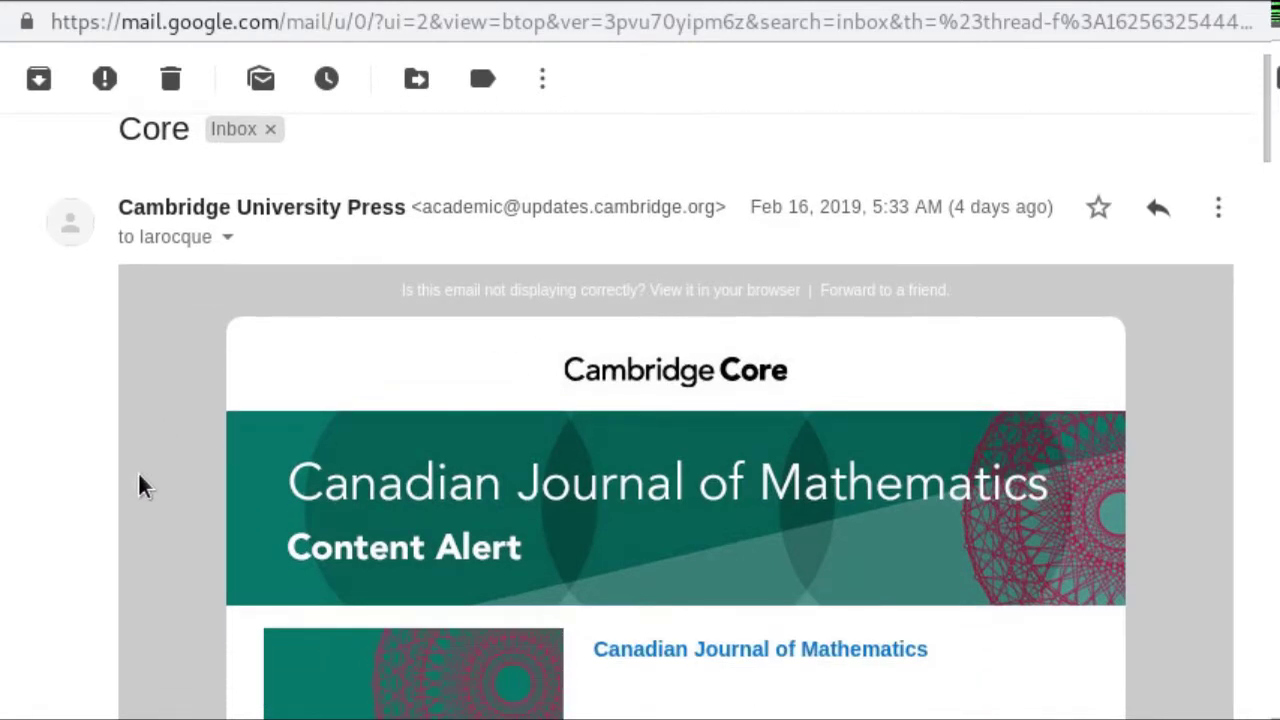
pyautogui.scroll(-4, 148, 468)
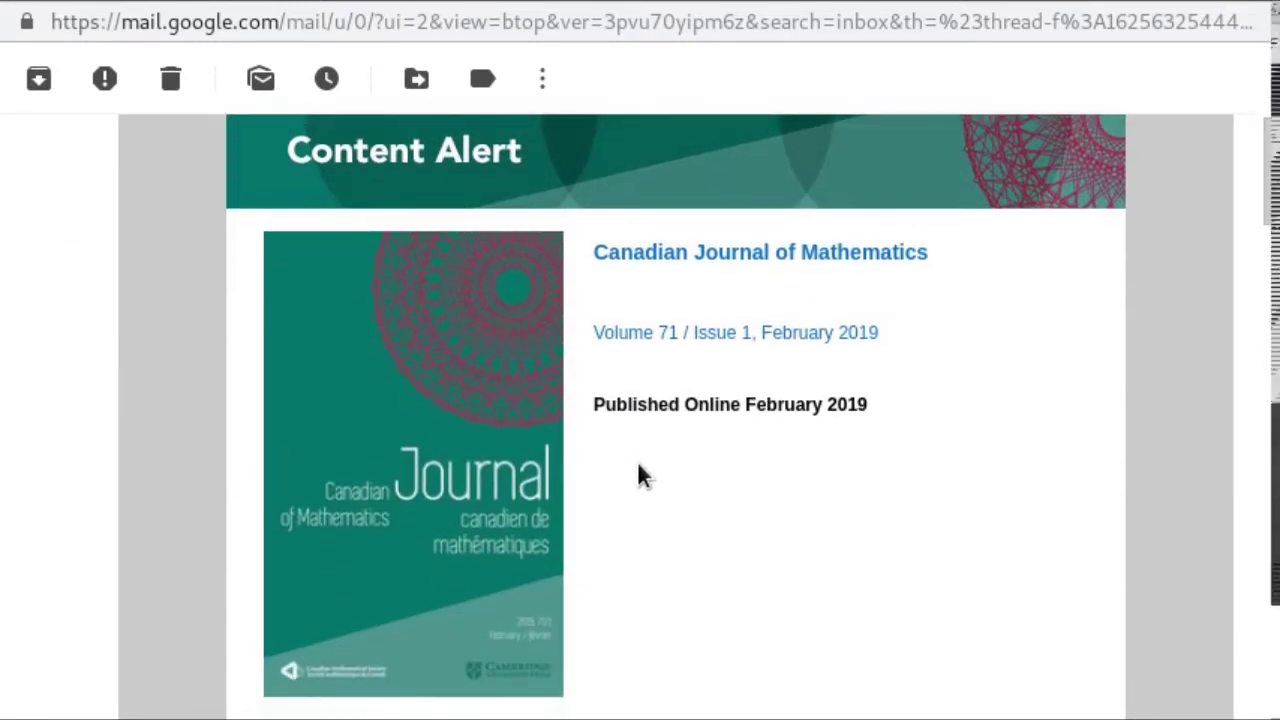
pyautogui.scroll(-2, 648, 480)
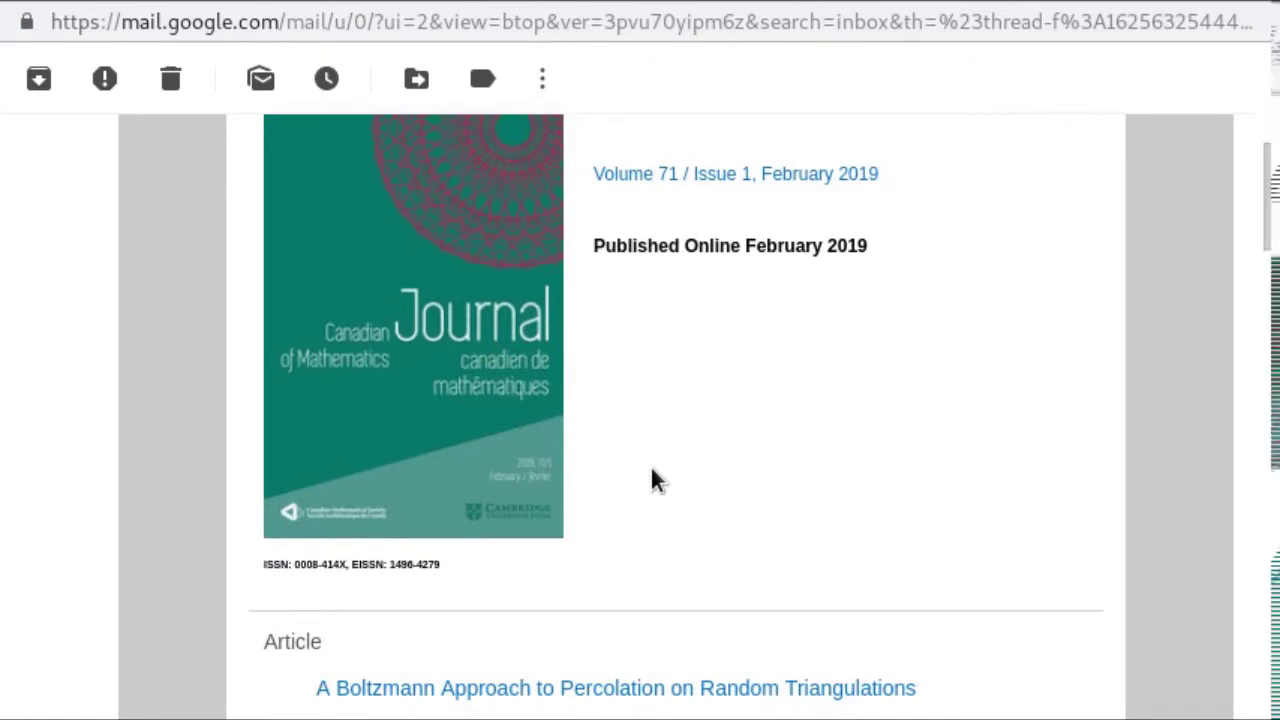
pyautogui.scroll(-2, 651, 480)
pyautogui.scroll(-2, 651, 478)
pyautogui.scroll(-2, 245, 463)
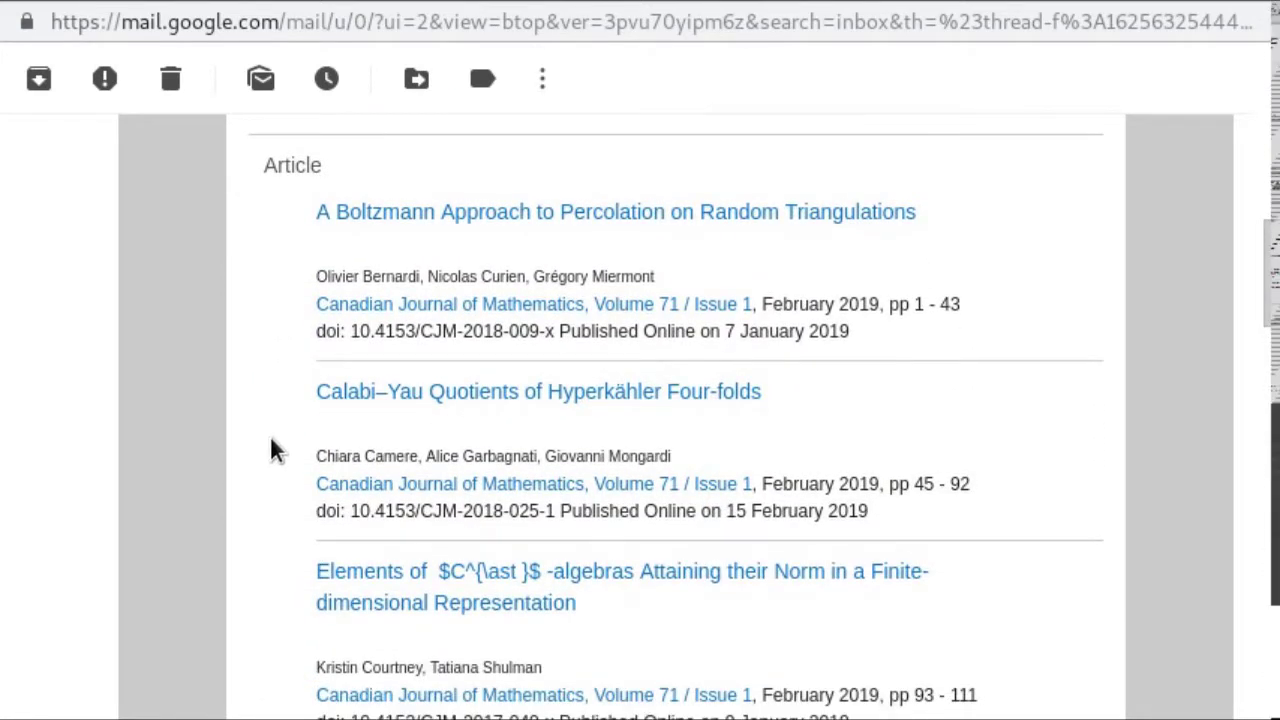
pyautogui.scroll(-1, 270, 440)
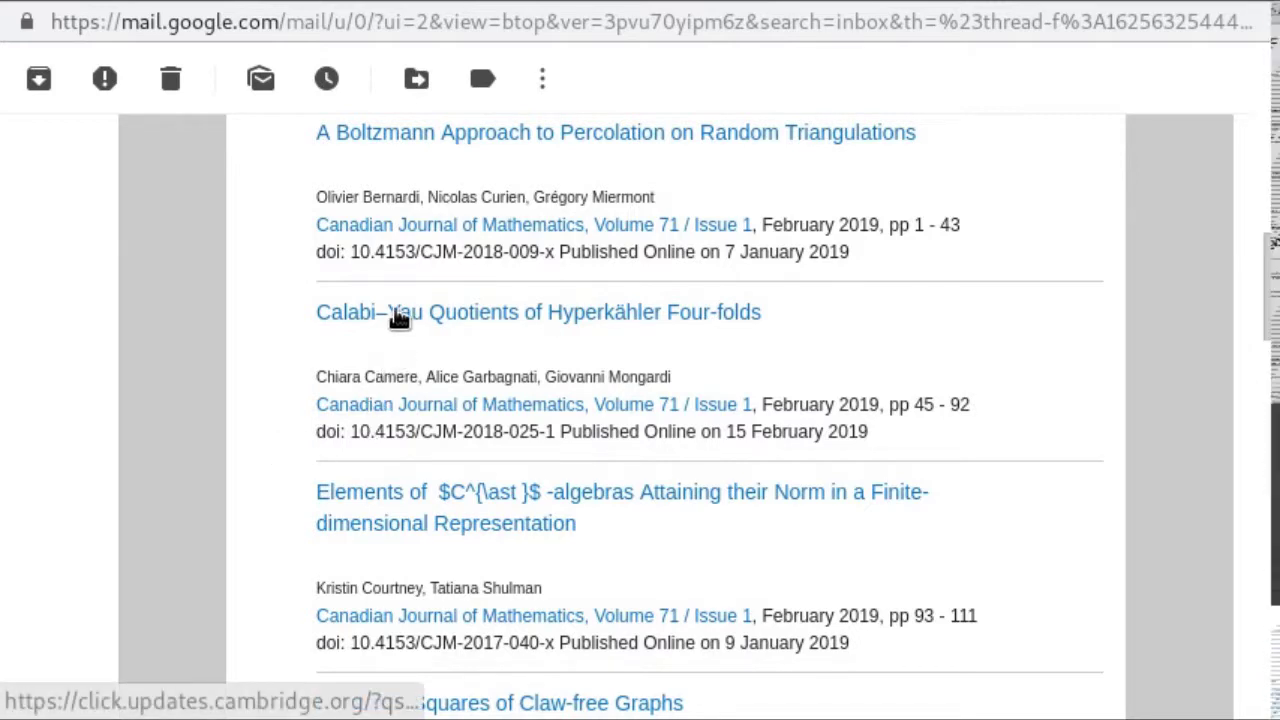
# Open the Calabi–Yau Quotients article link and read further down the alert.
pyautogui.click(398, 318)
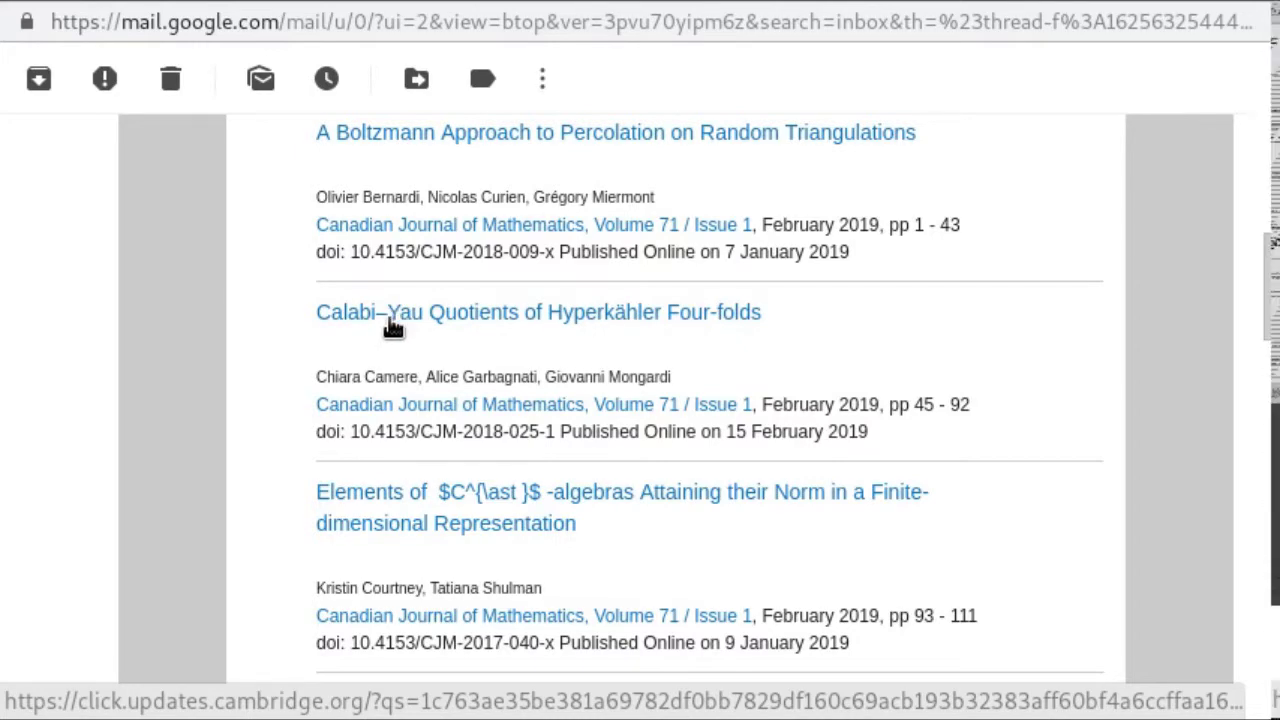
pyautogui.scroll(-5, 393, 325)
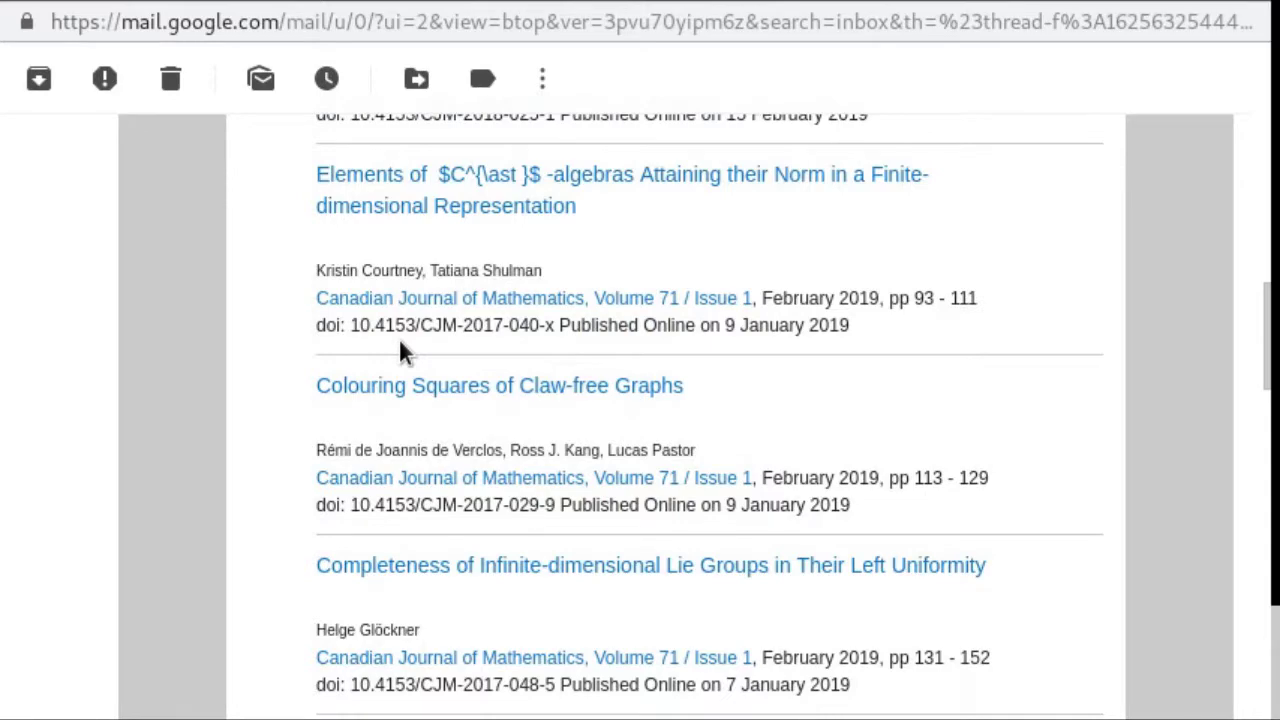
pyautogui.scroll(-3, 431, 369)
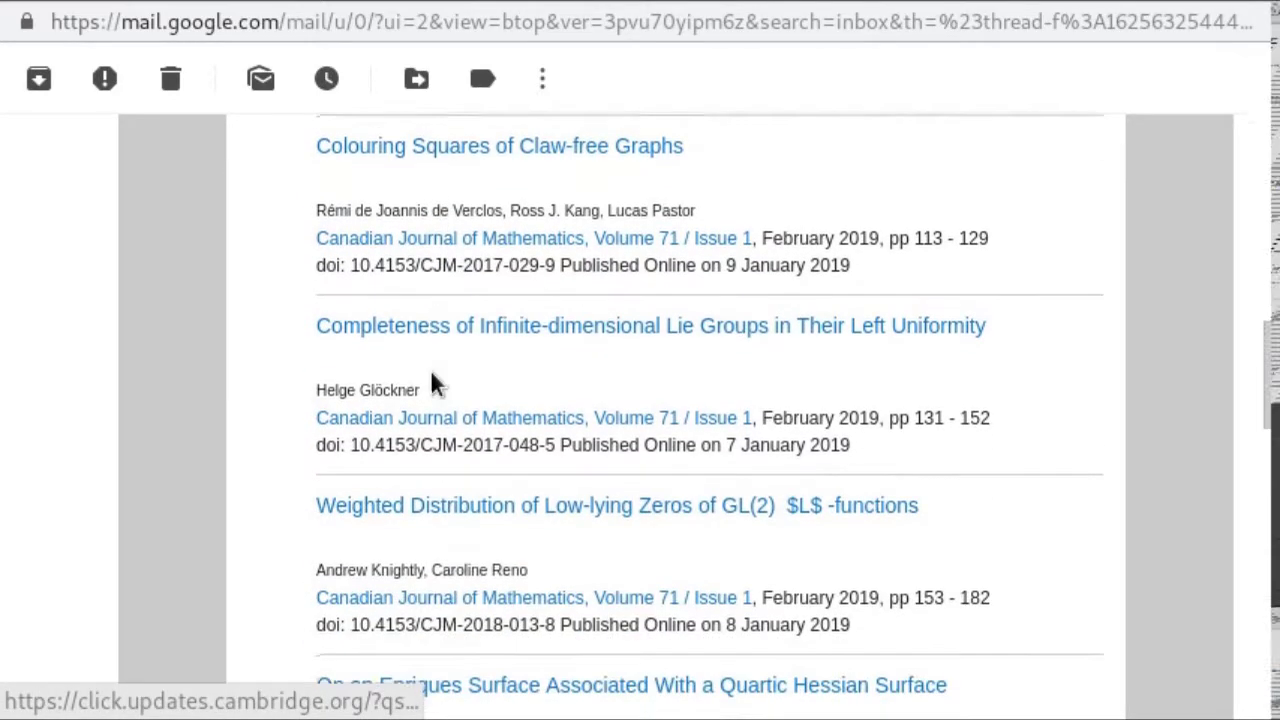
pyautogui.scroll(-2, 433, 383)
pyautogui.scroll(-4, 277, 437)
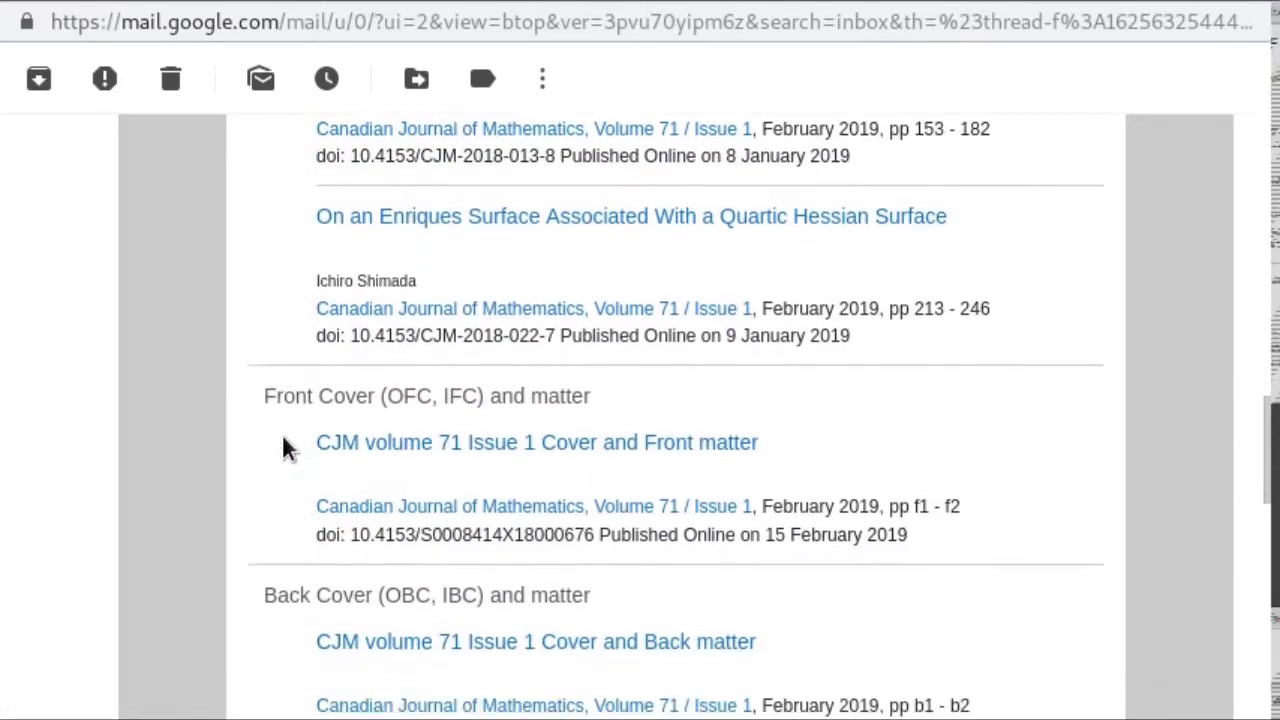
pyautogui.scroll(-1, 290, 449)
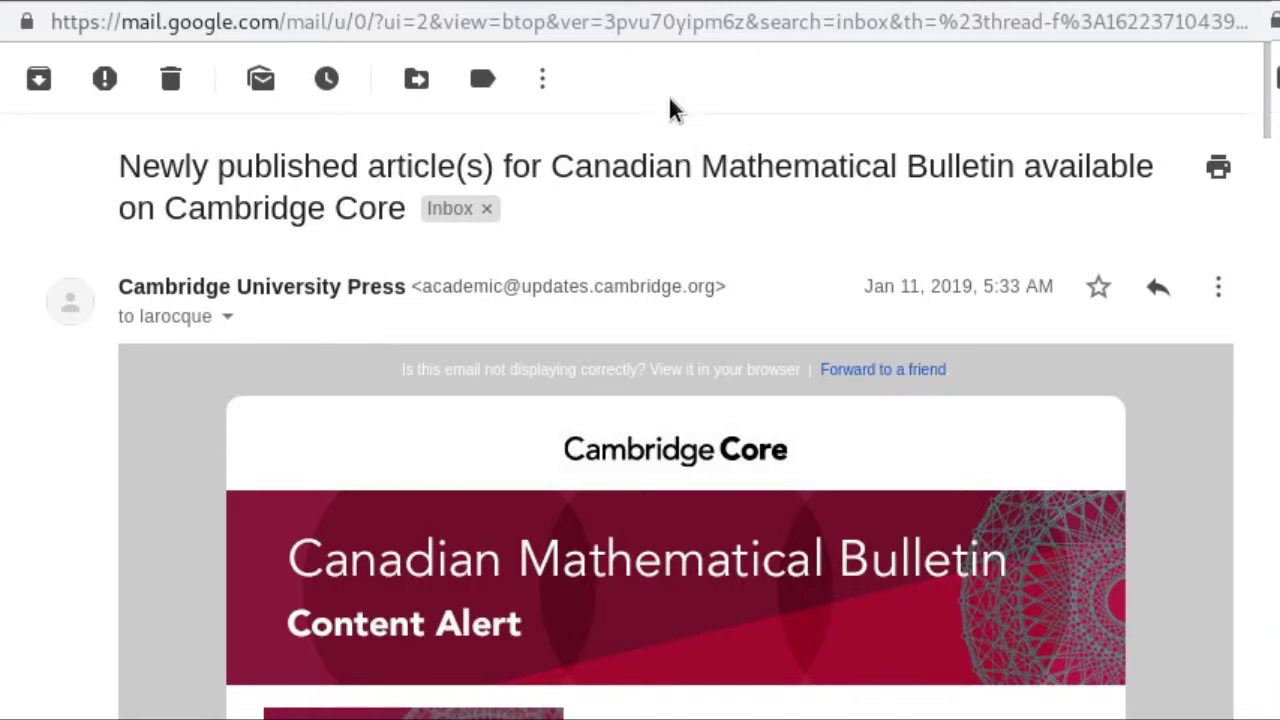
pyautogui.scroll(-1, 590, 250)
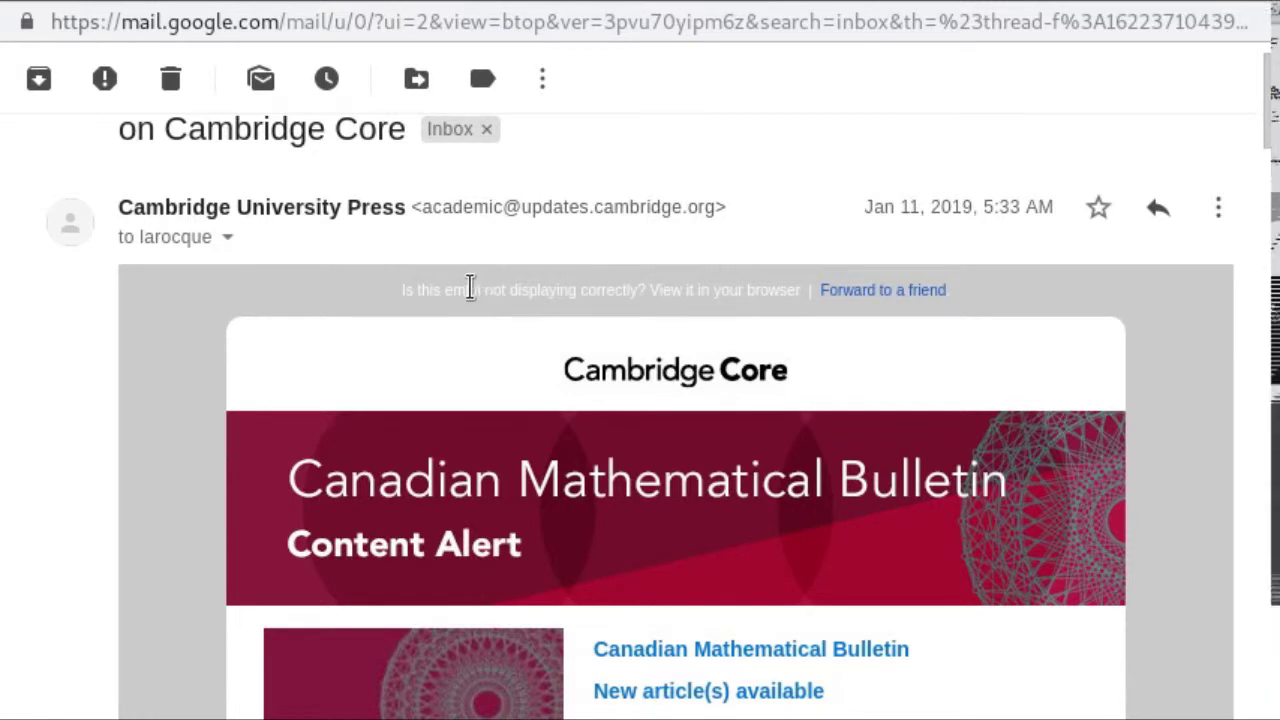
pyautogui.scroll(1, 330, 325)
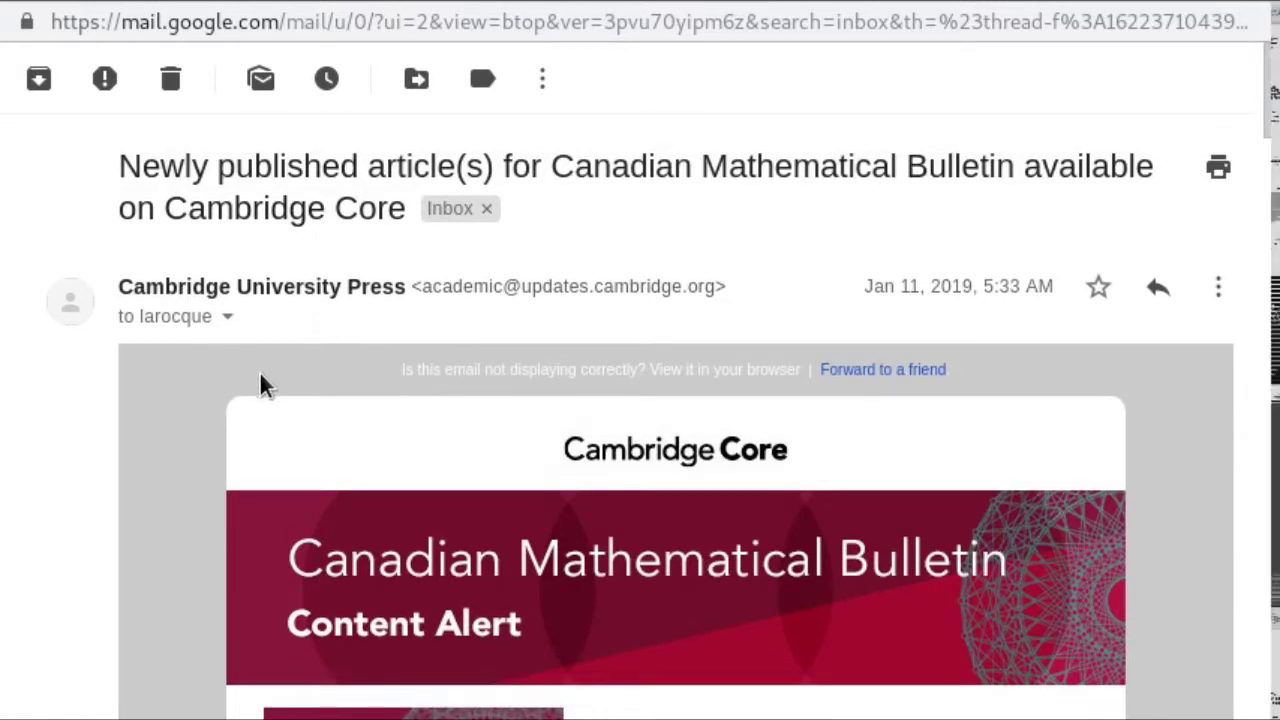
pyautogui.scroll(-5, 166, 435)
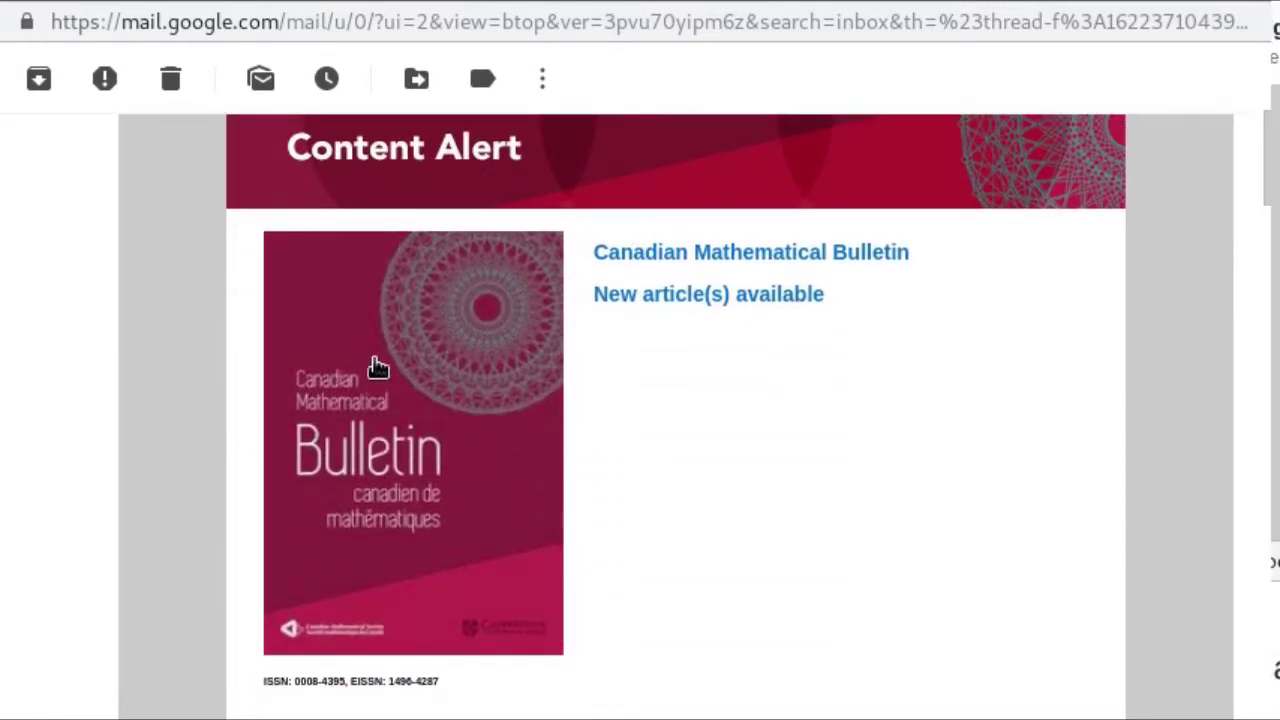
pyautogui.scroll(-3, 155, 512)
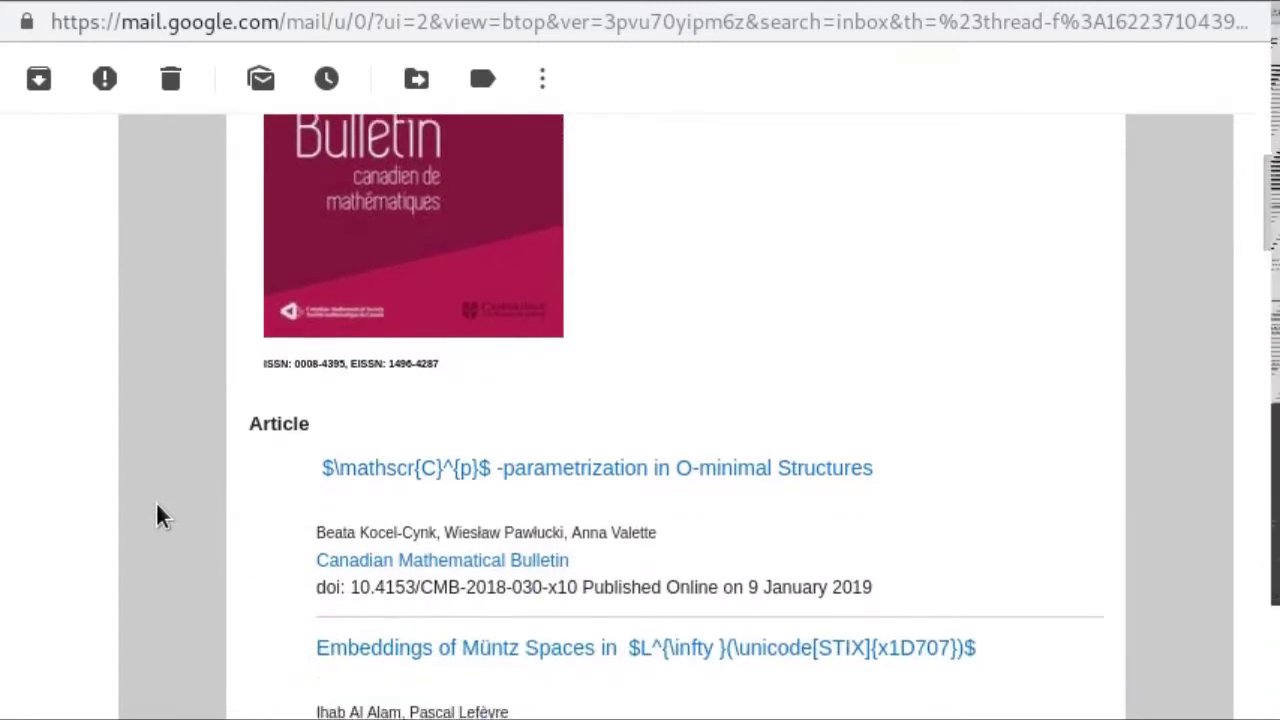
pyautogui.scroll(-1, 156, 516)
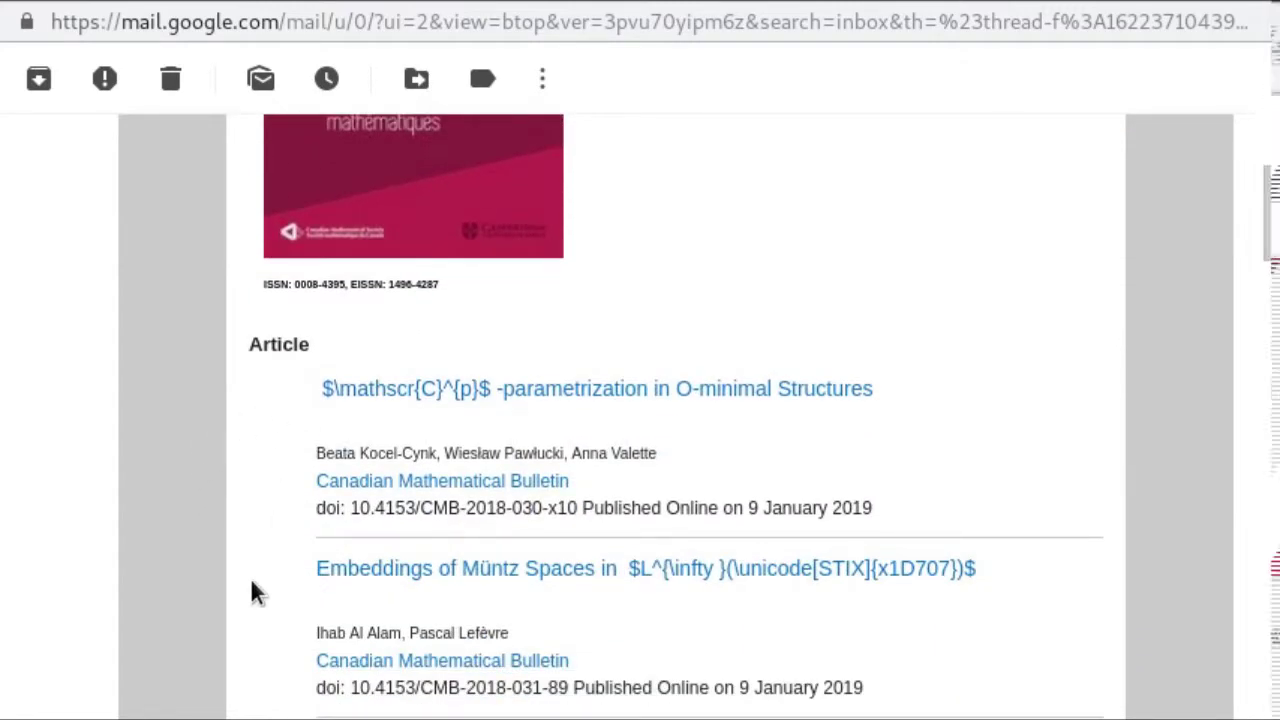
pyautogui.scroll(-1, 249, 595)
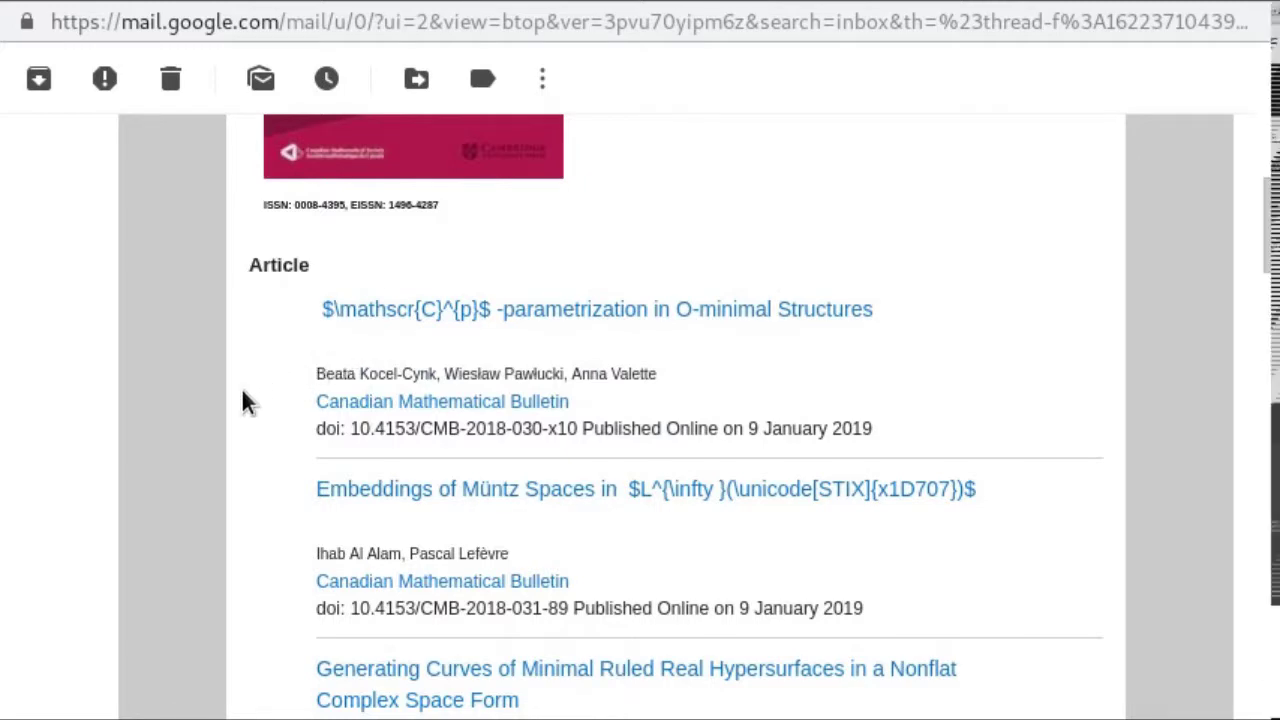
pyautogui.scroll(-5, 211, 420)
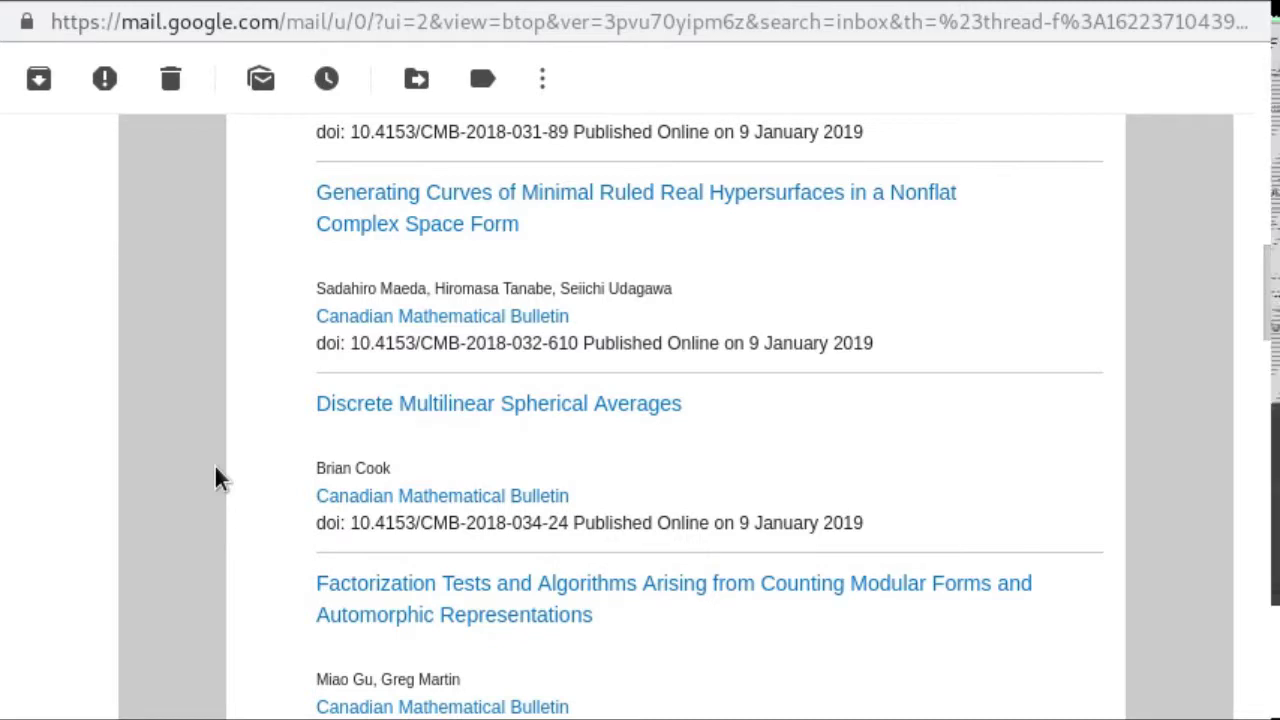
pyautogui.scroll(15, 688, 148)
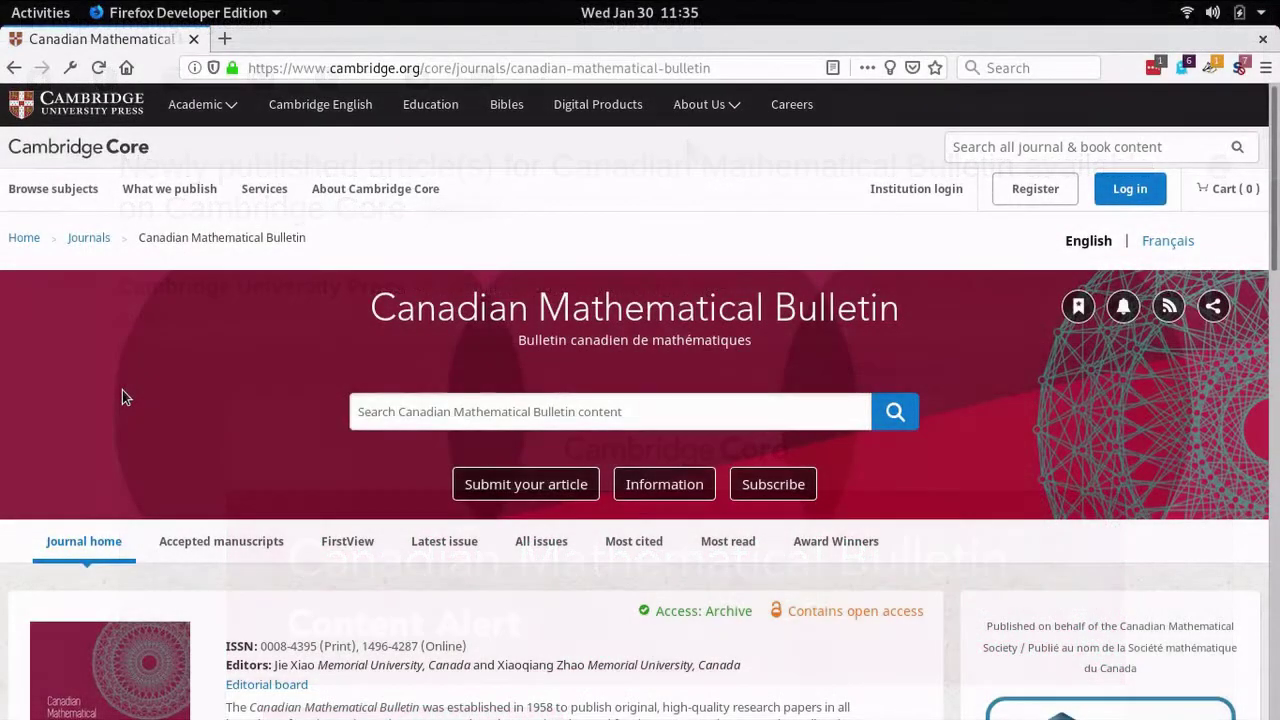
# Return to the top of the Canadian Mathematical Bulletin page and try adding a content alert.
pyautogui.scroll(-5, 122, 392)
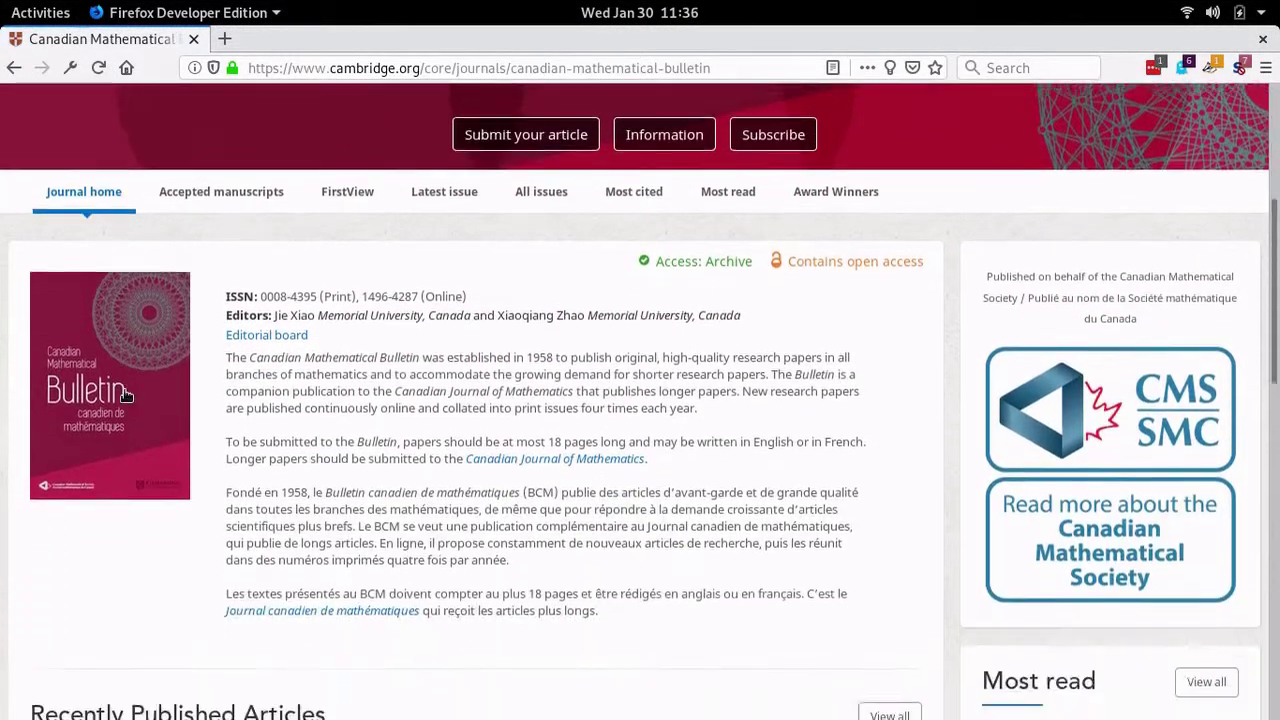
pyautogui.scroll(-10, 126, 395)
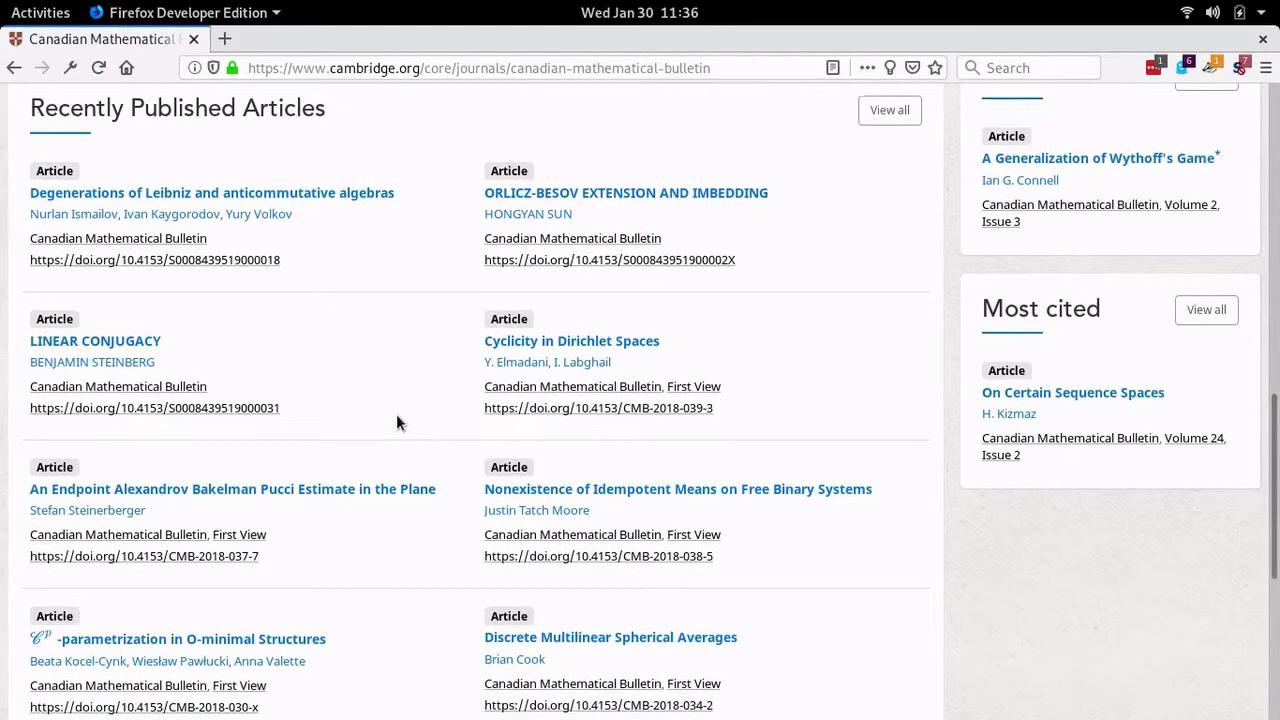
pyautogui.scroll(3, 396, 418)
pyautogui.scroll(5, 397, 410)
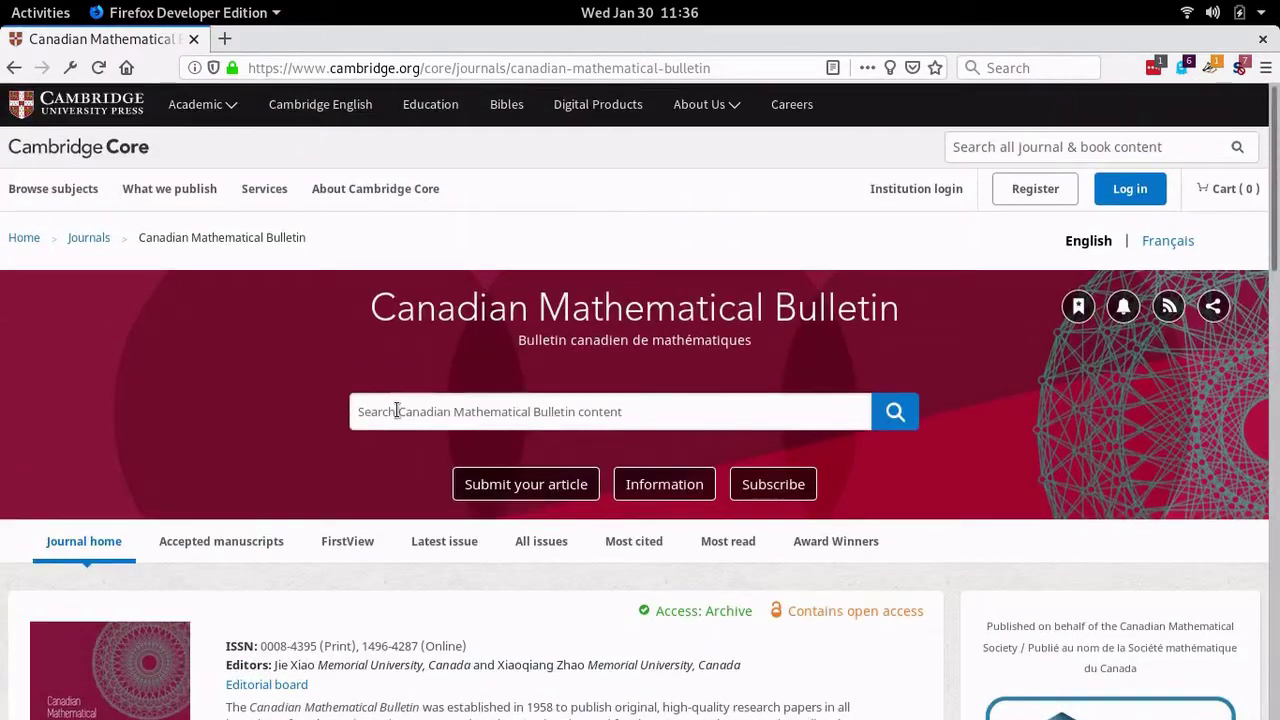
pyautogui.click(1124, 312)
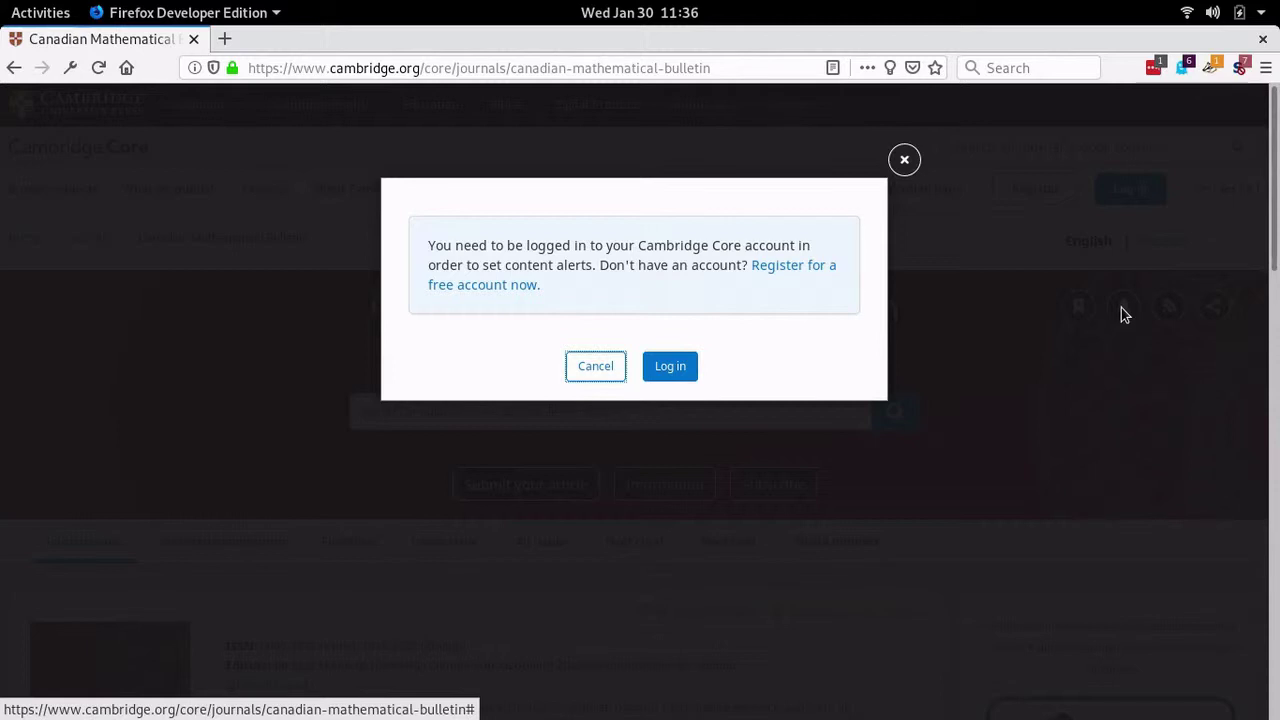
# Start a free Cambridge Core account registration and set the title to Mr.
pyautogui.click(788, 270)
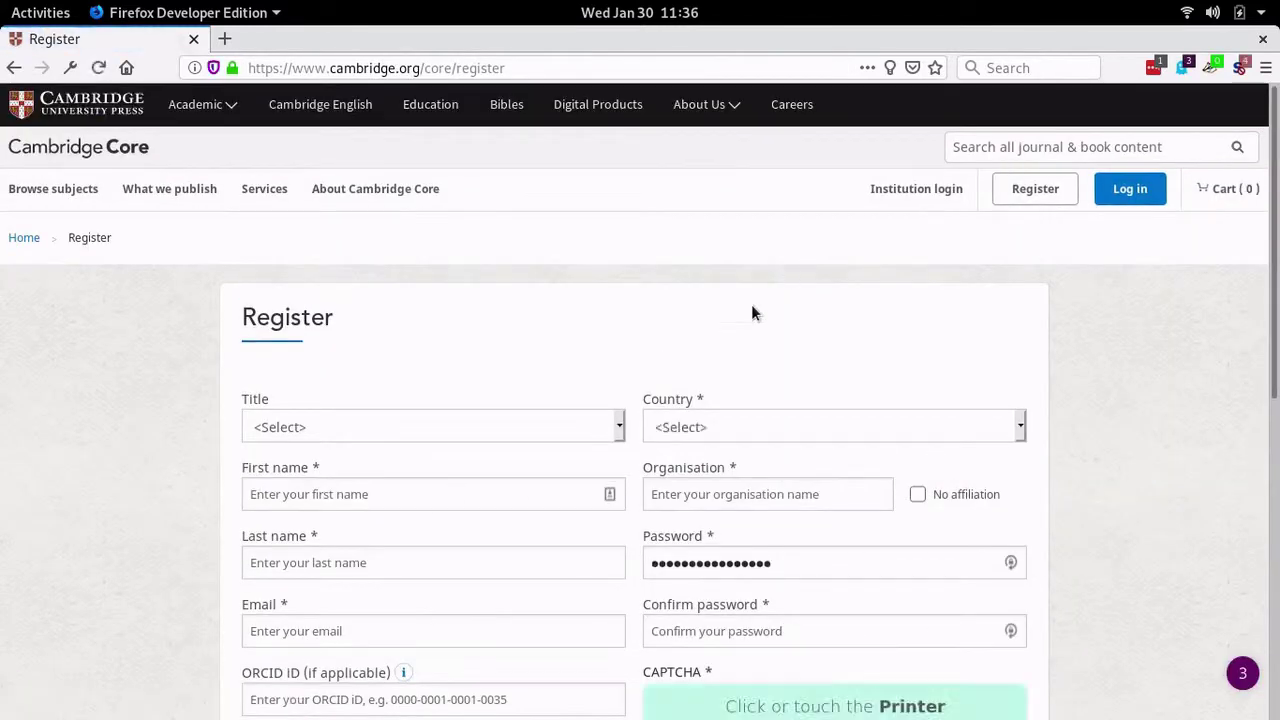
pyautogui.click(487, 431)
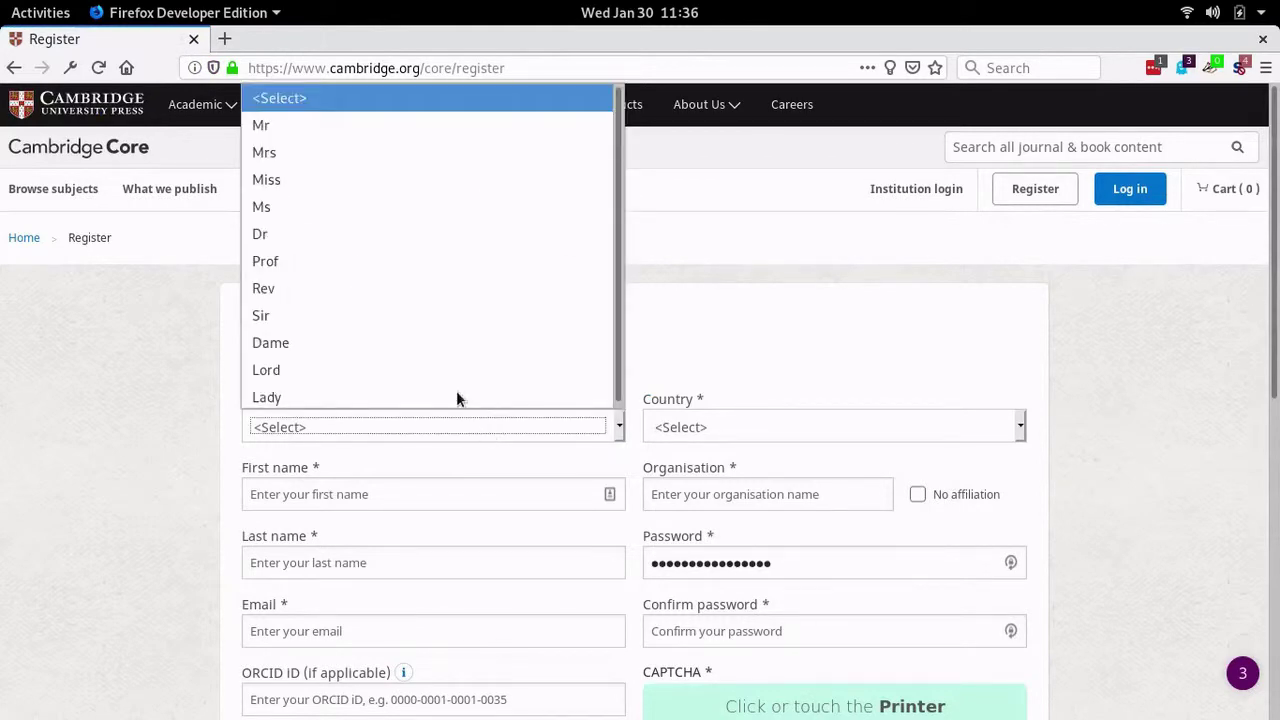
pyautogui.click(343, 124)
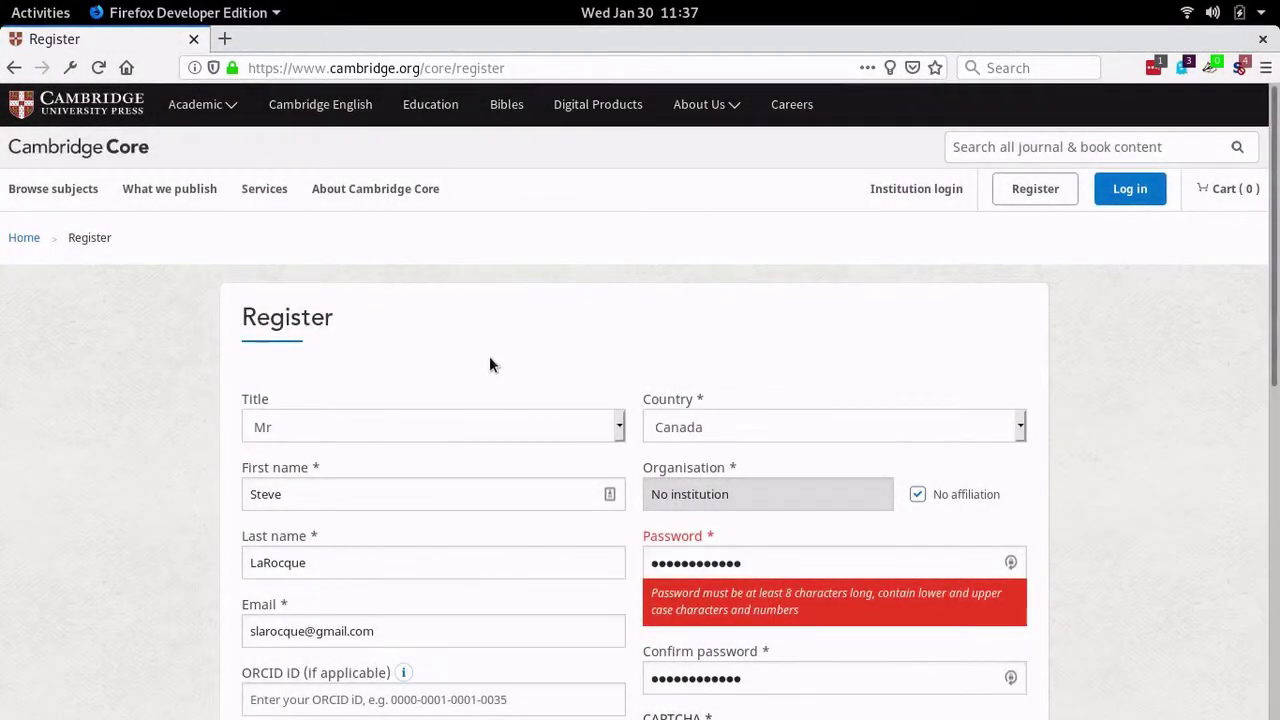
pyautogui.scroll(-2, 491, 356)
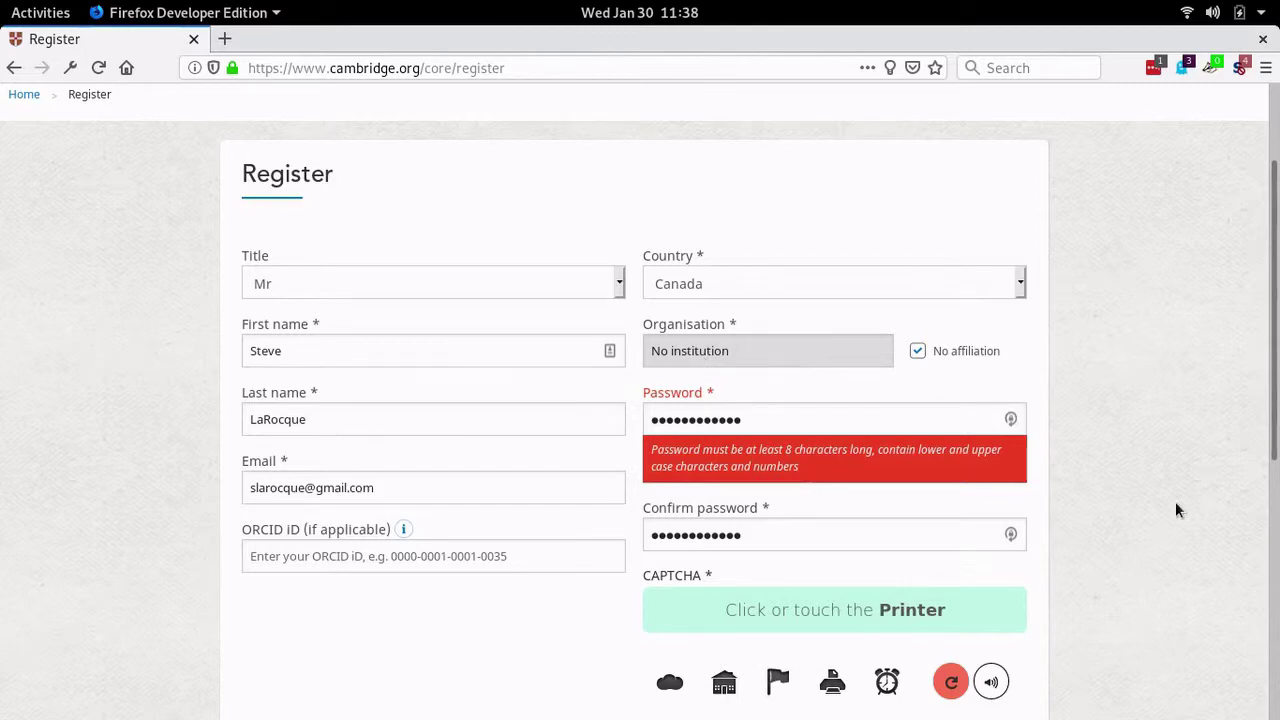
# Accept the terms of use, leave news emails unticked, pass the printer CAPTCHA and register.
pyautogui.scroll(-3, 1167, 504)
pyautogui.scroll(-1, 1000, 520)
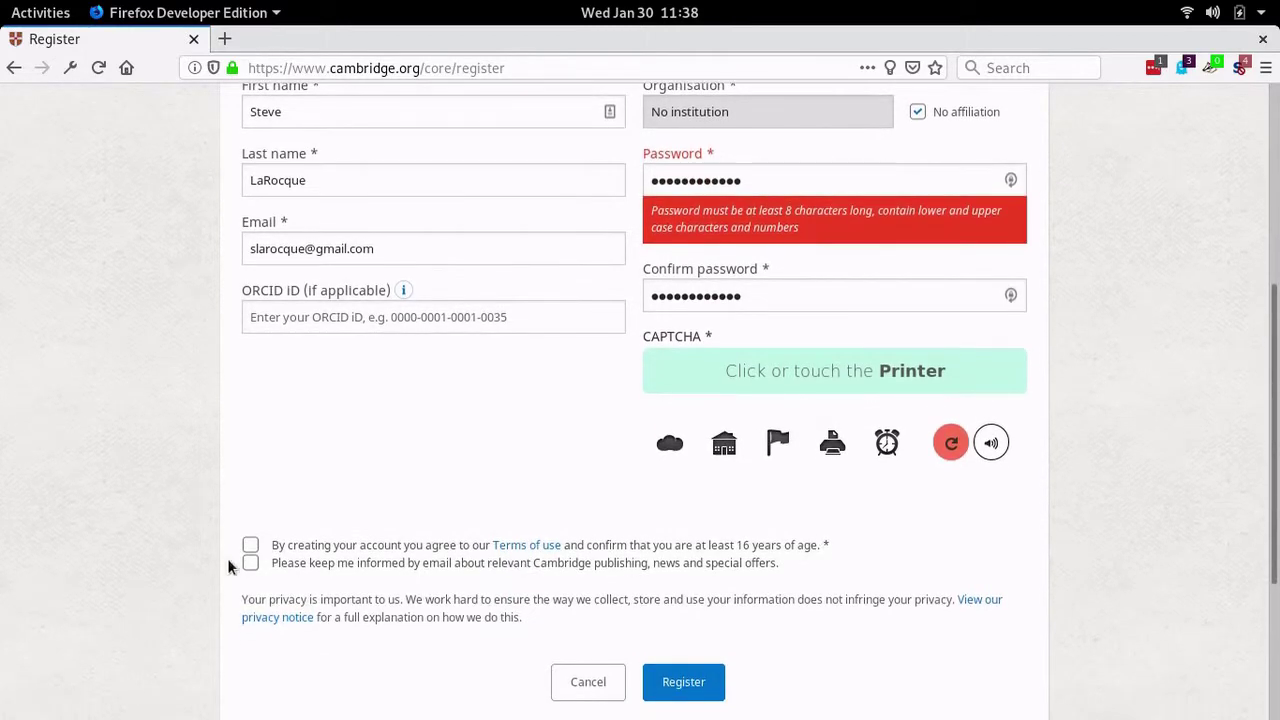
pyautogui.click(250, 545)
pyautogui.click(251, 564)
pyautogui.click(251, 566)
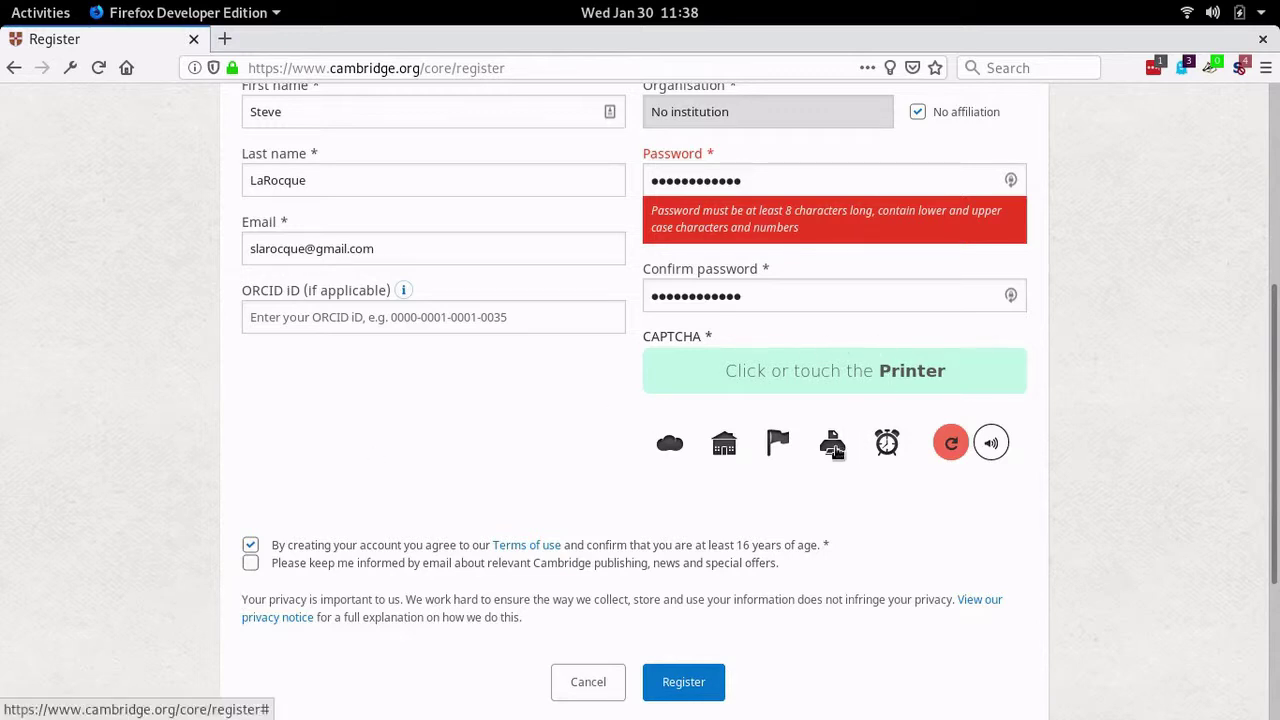
pyautogui.click(836, 449)
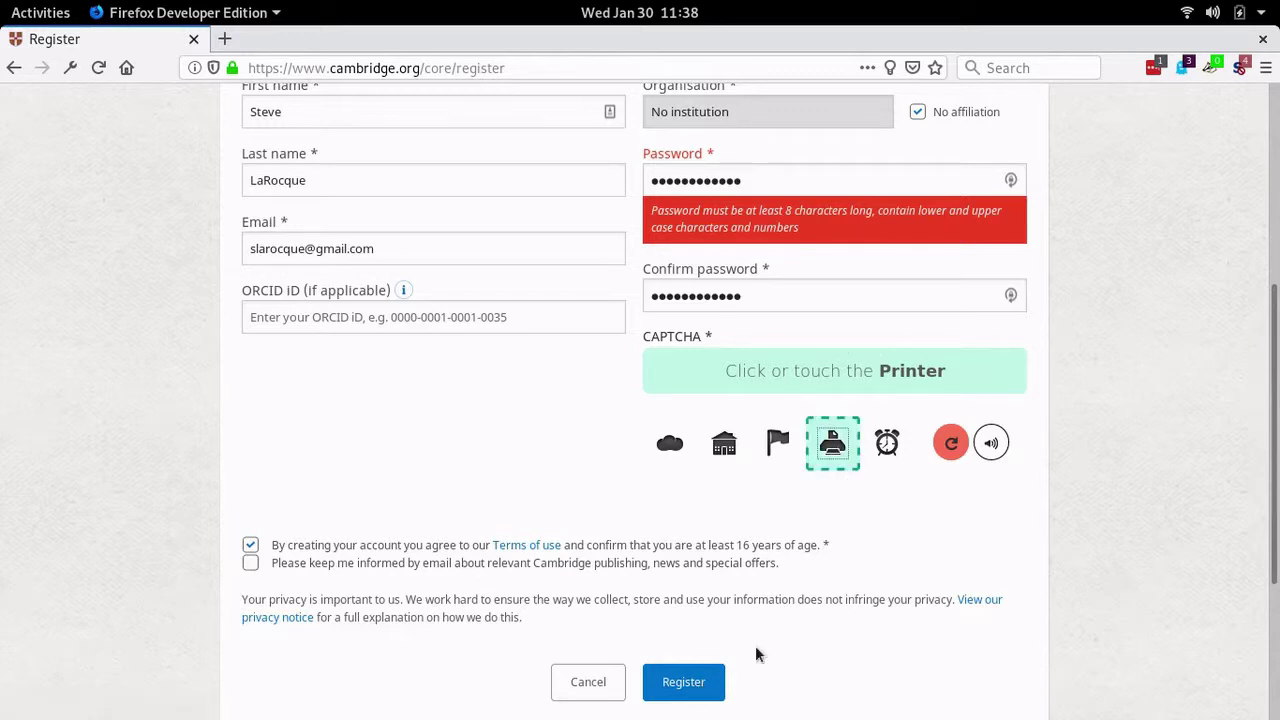
pyautogui.click(684, 682)
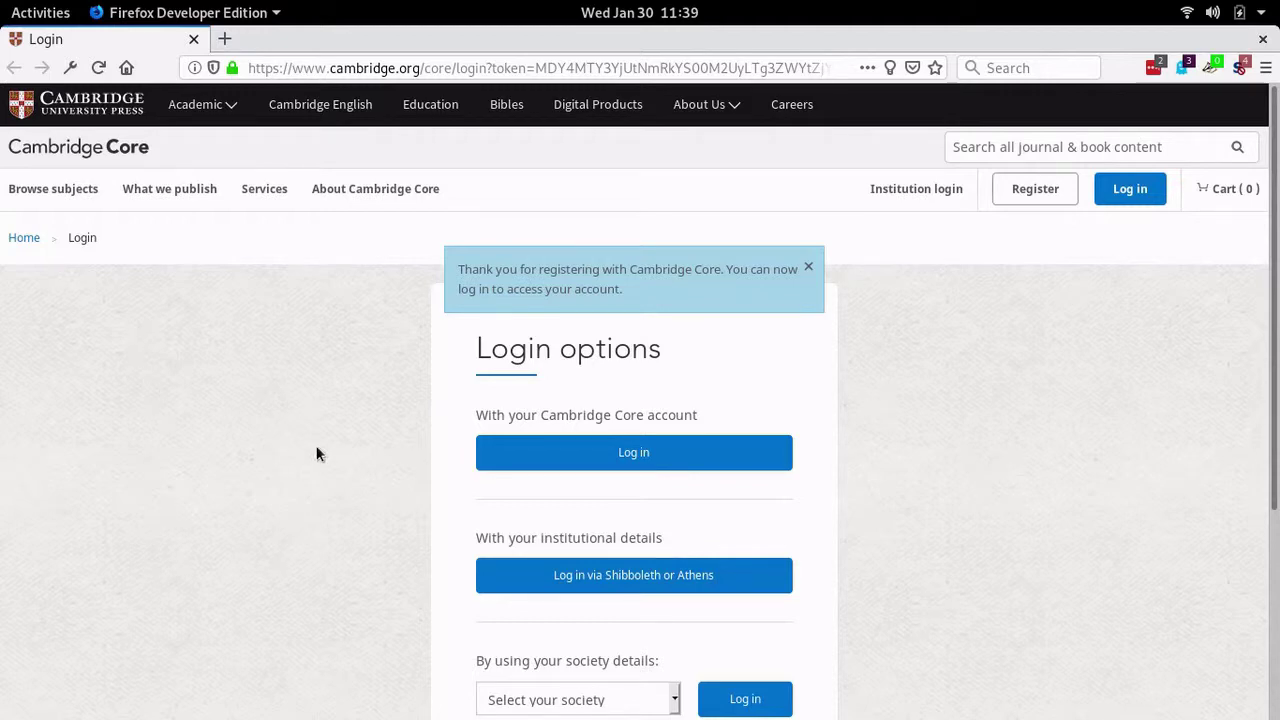
# Log in with the Cambridge Core account using the saved email and password.
pyautogui.scroll(-3, 312, 443)
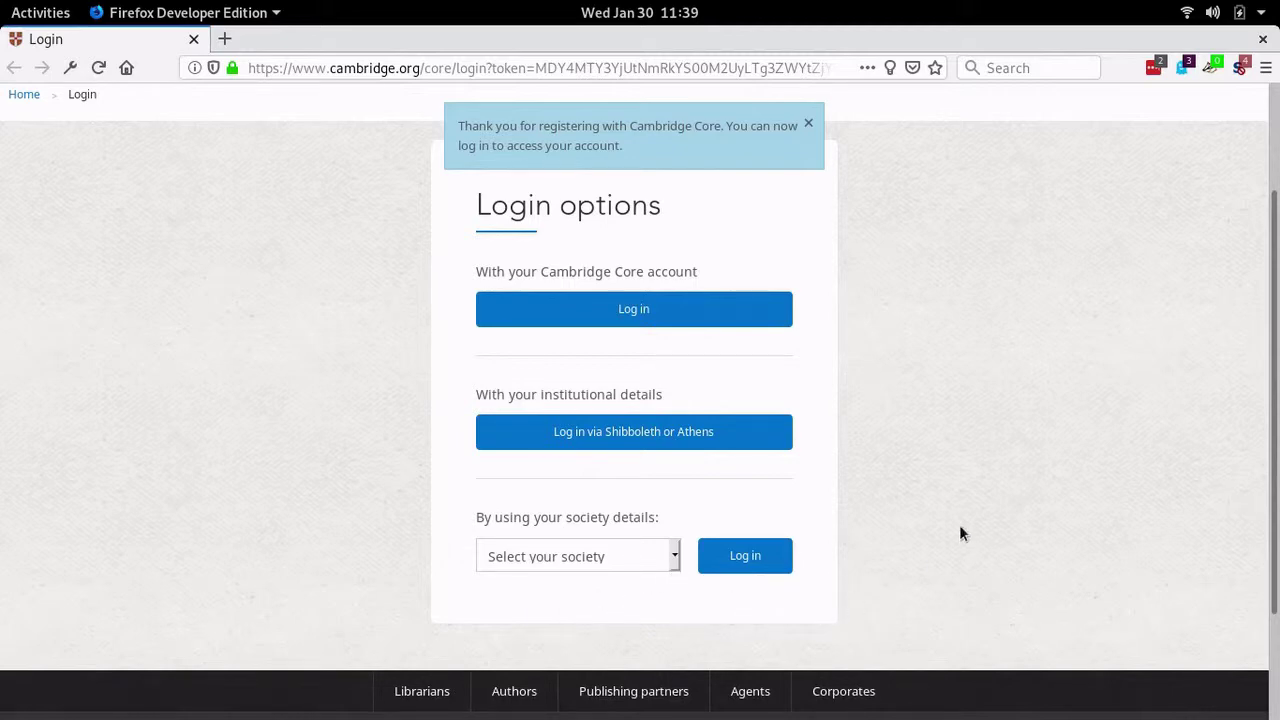
pyautogui.scroll(2, 959, 534)
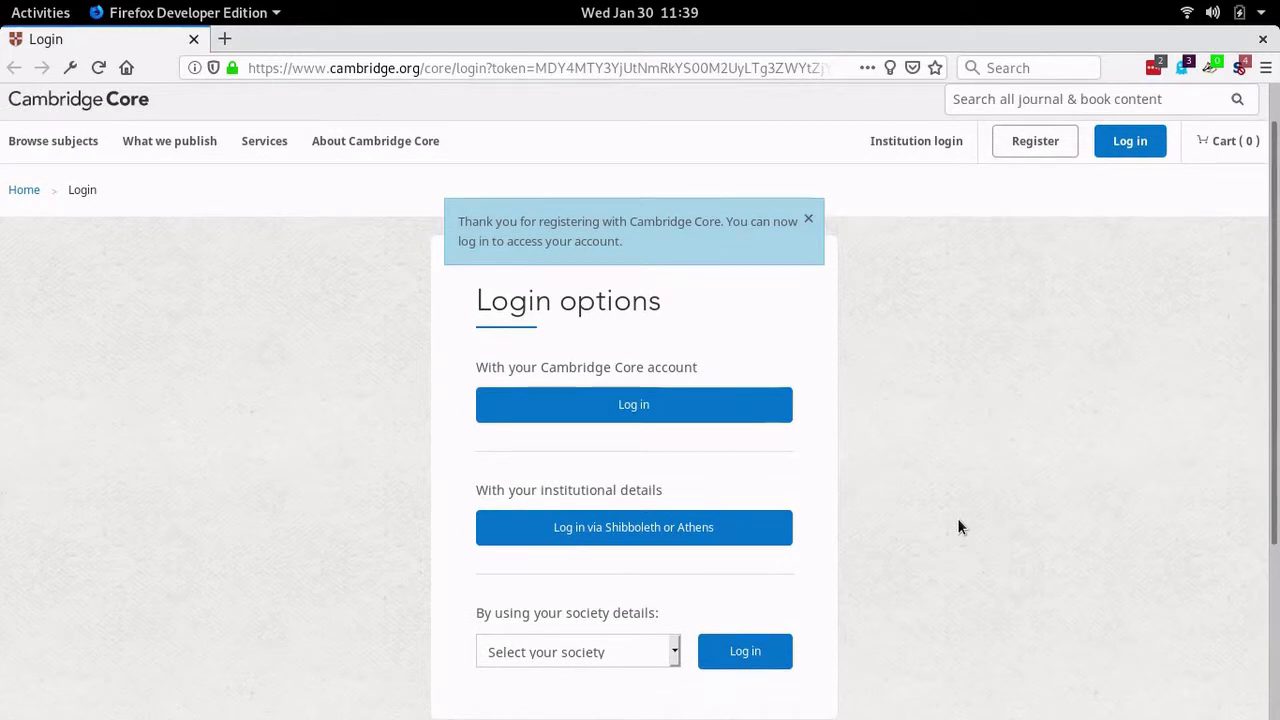
pyautogui.click(589, 410)
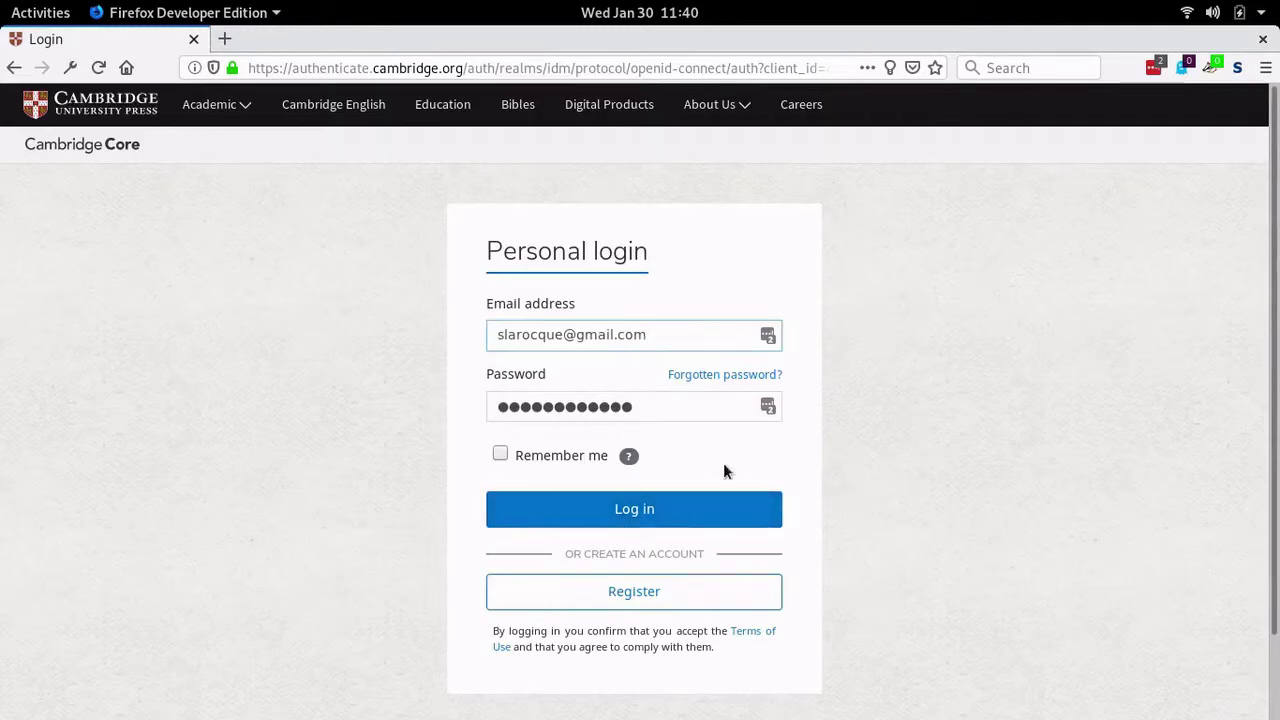
pyautogui.click(667, 507)
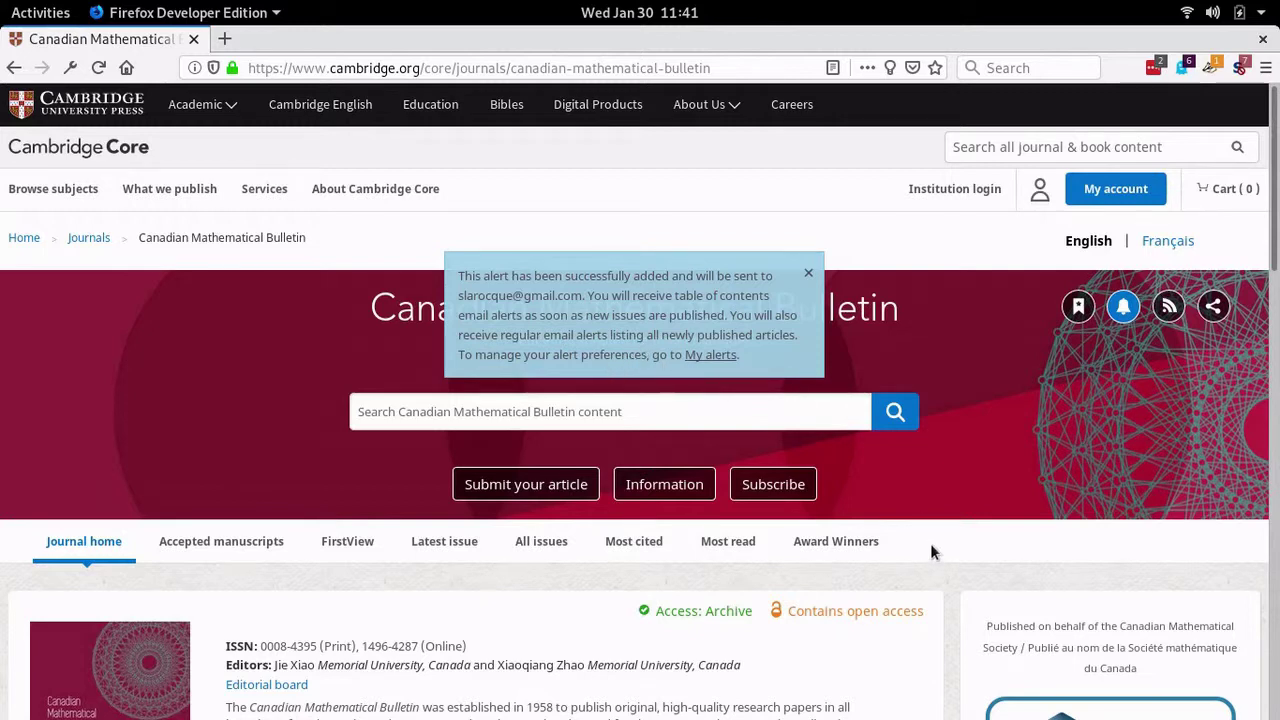
# Dismiss the alert-added notice and go to My alerts through the My account page.
pyautogui.click(808, 279)
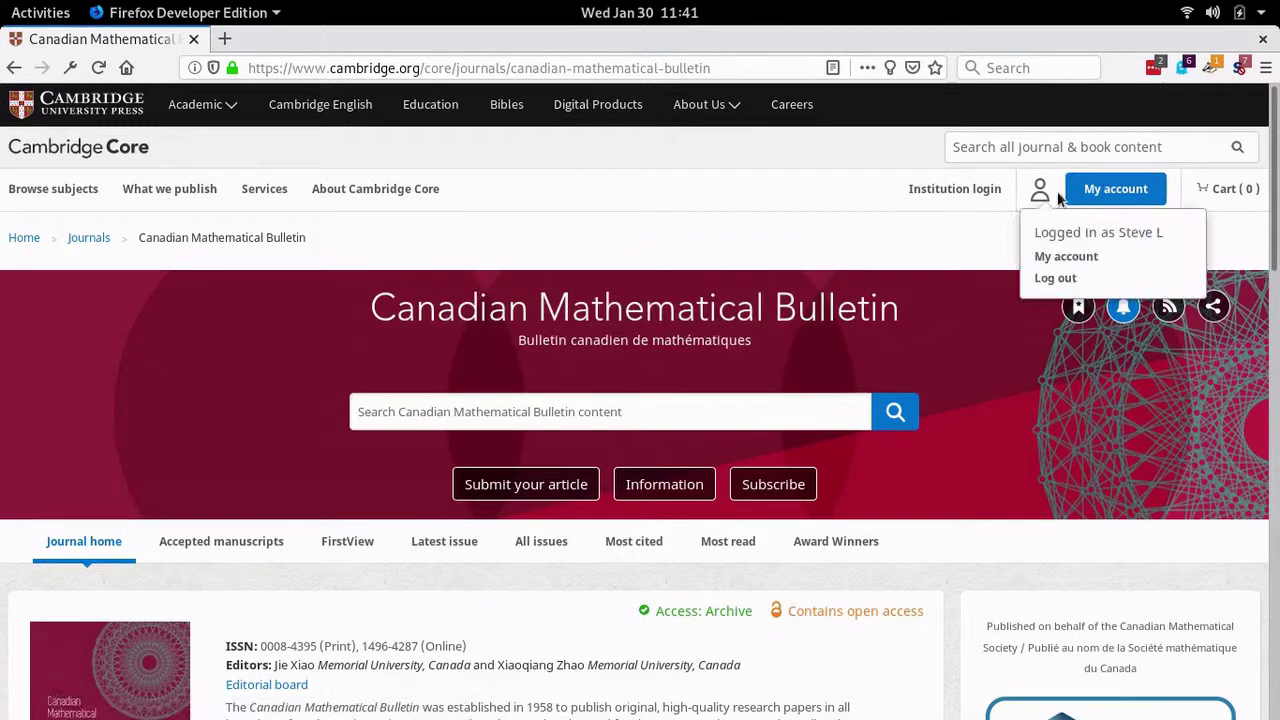
pyautogui.moveTo(1043, 194)
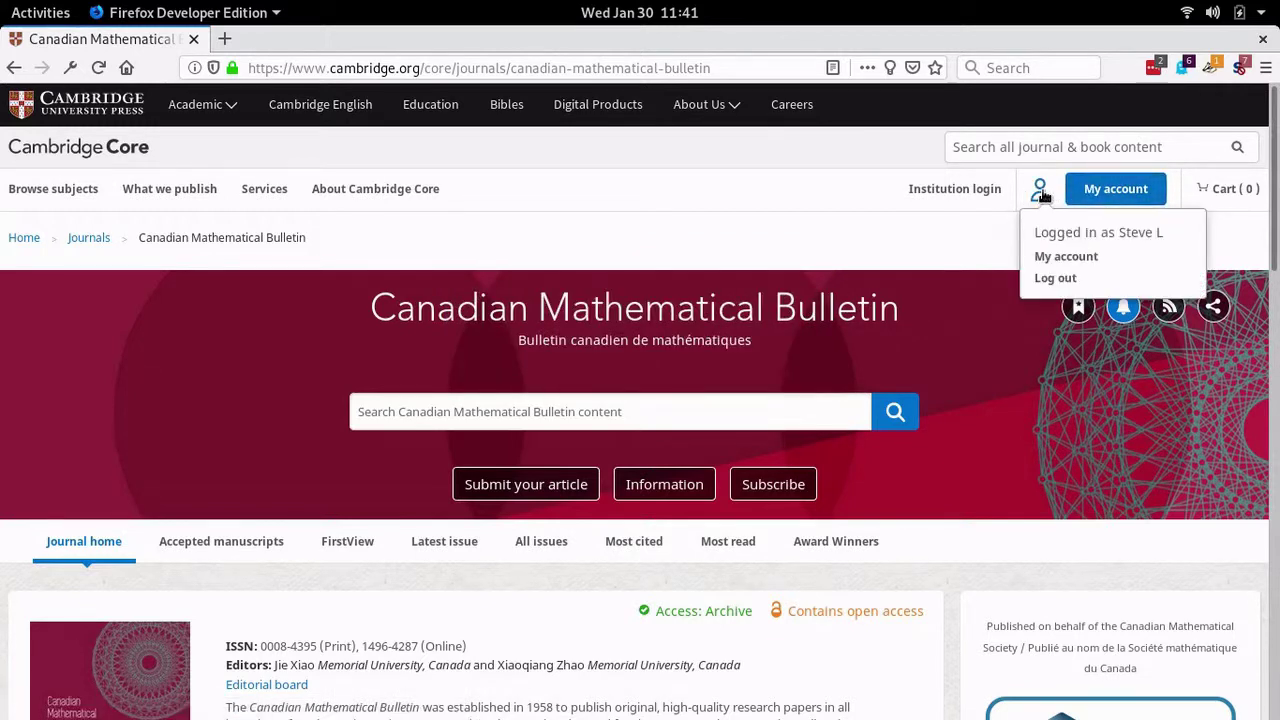
pyautogui.click(1052, 258)
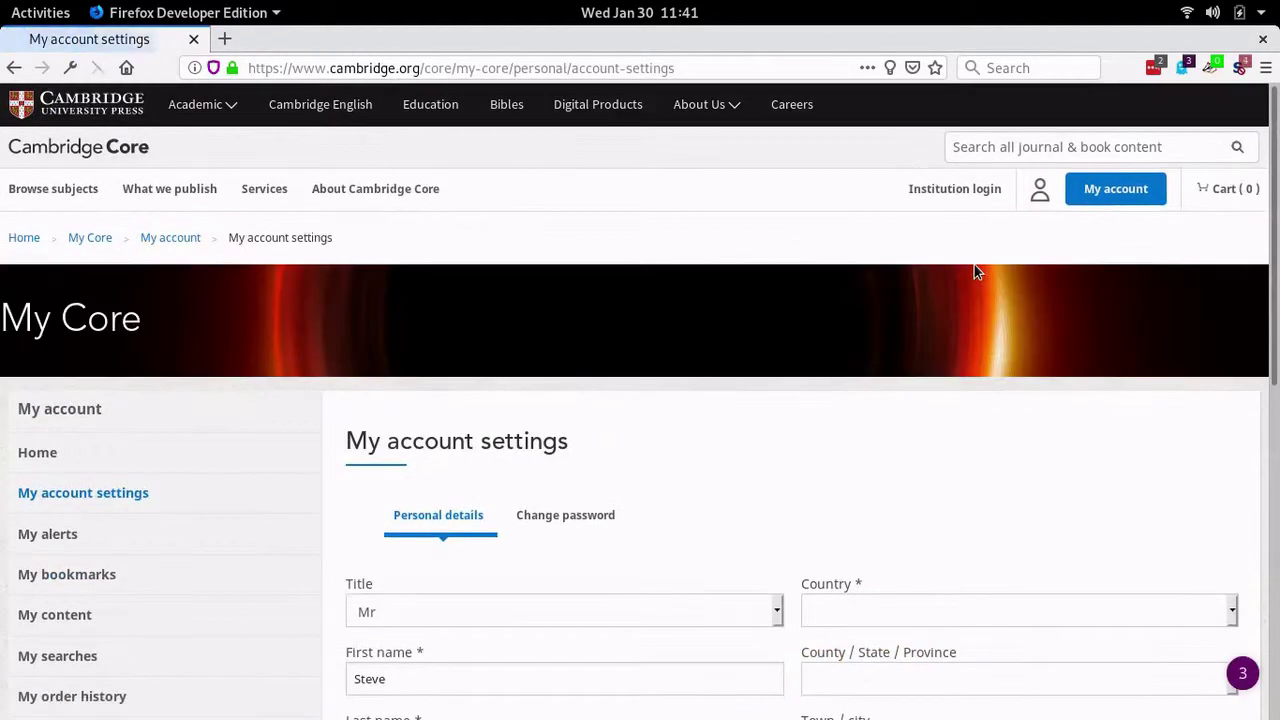
pyautogui.scroll(-2, 312, 533)
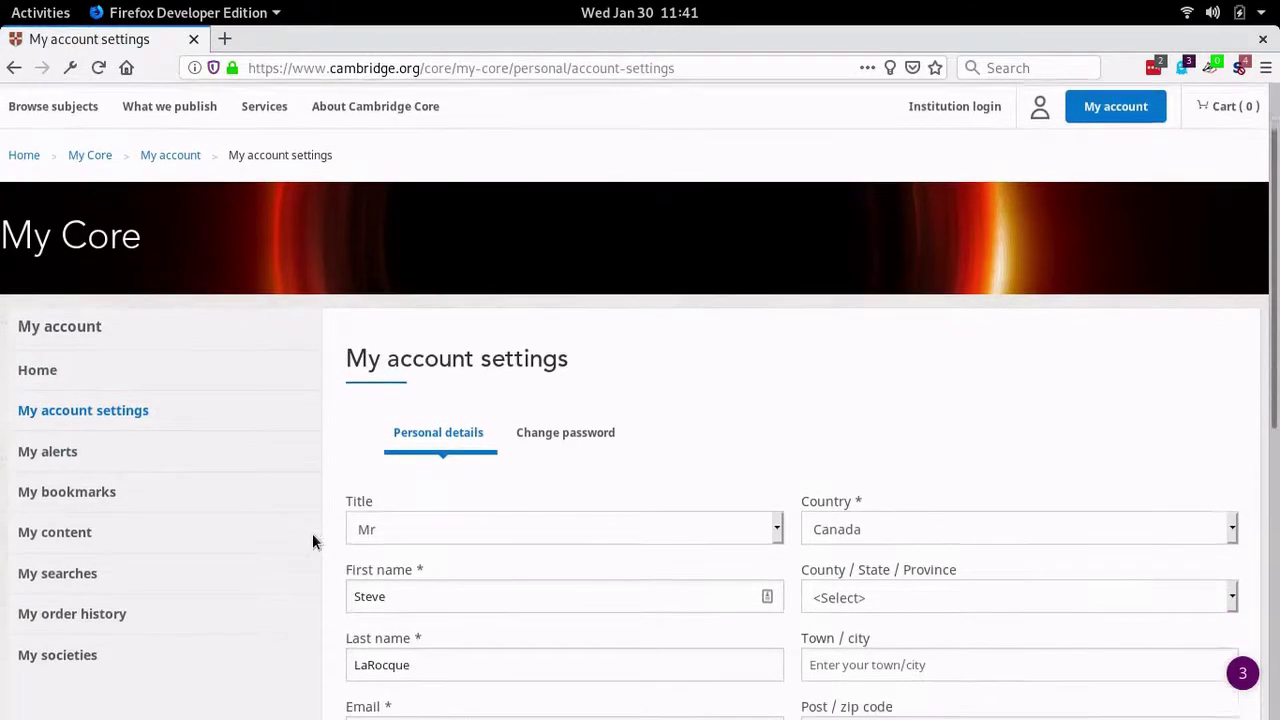
pyautogui.scroll(-2, 312, 541)
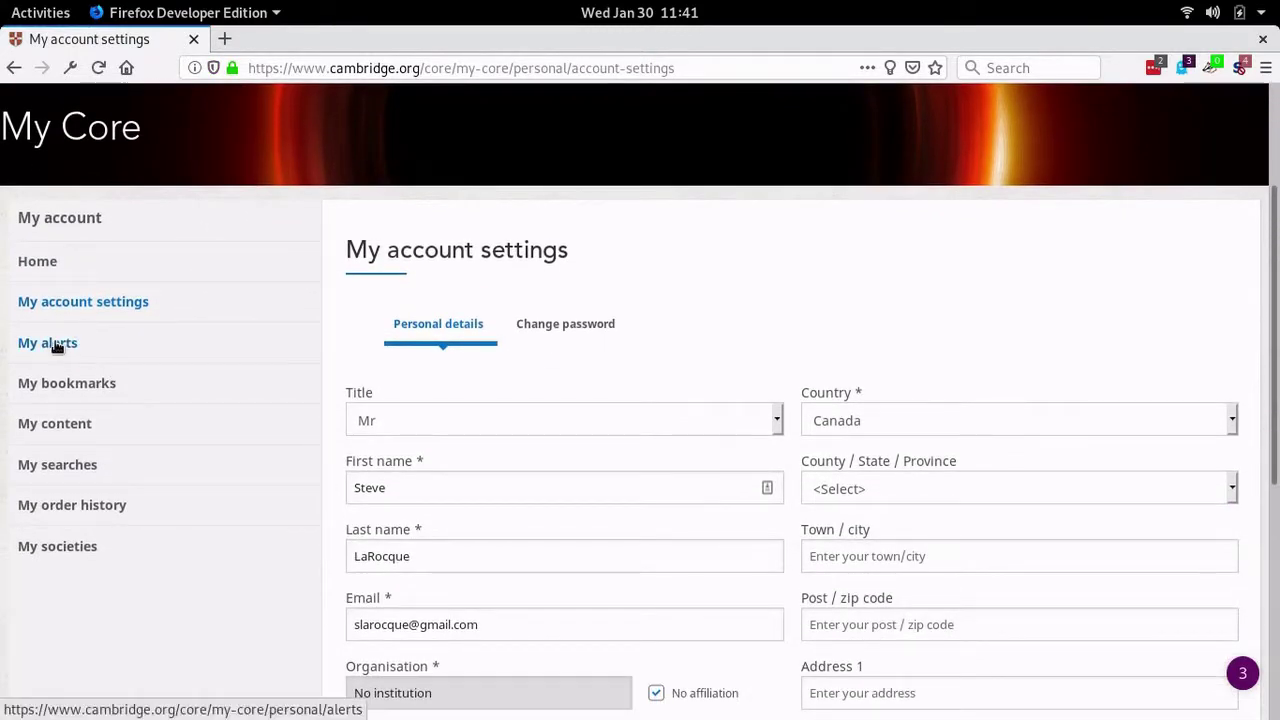
pyautogui.click(57, 347)
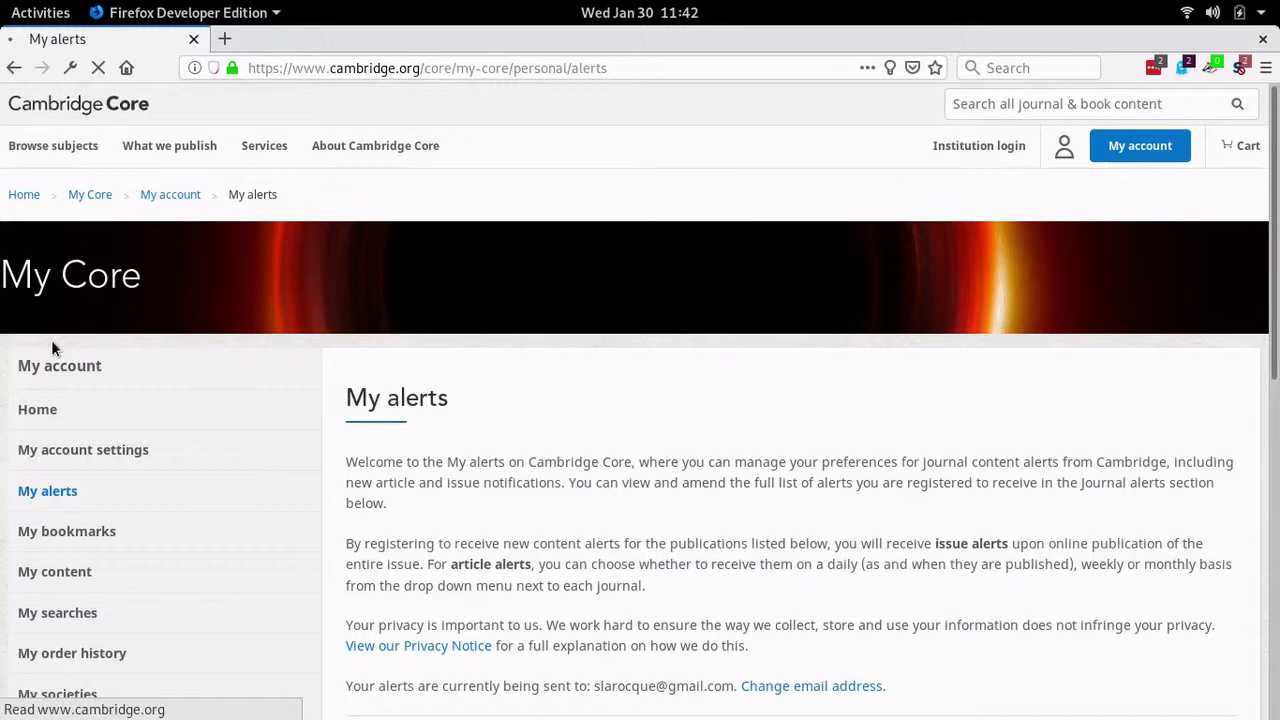
# Scroll down to Journal alerts showing Canadian Mathematical Bulletin at Weekly frequency.
pyautogui.scroll(-5, 618, 545)
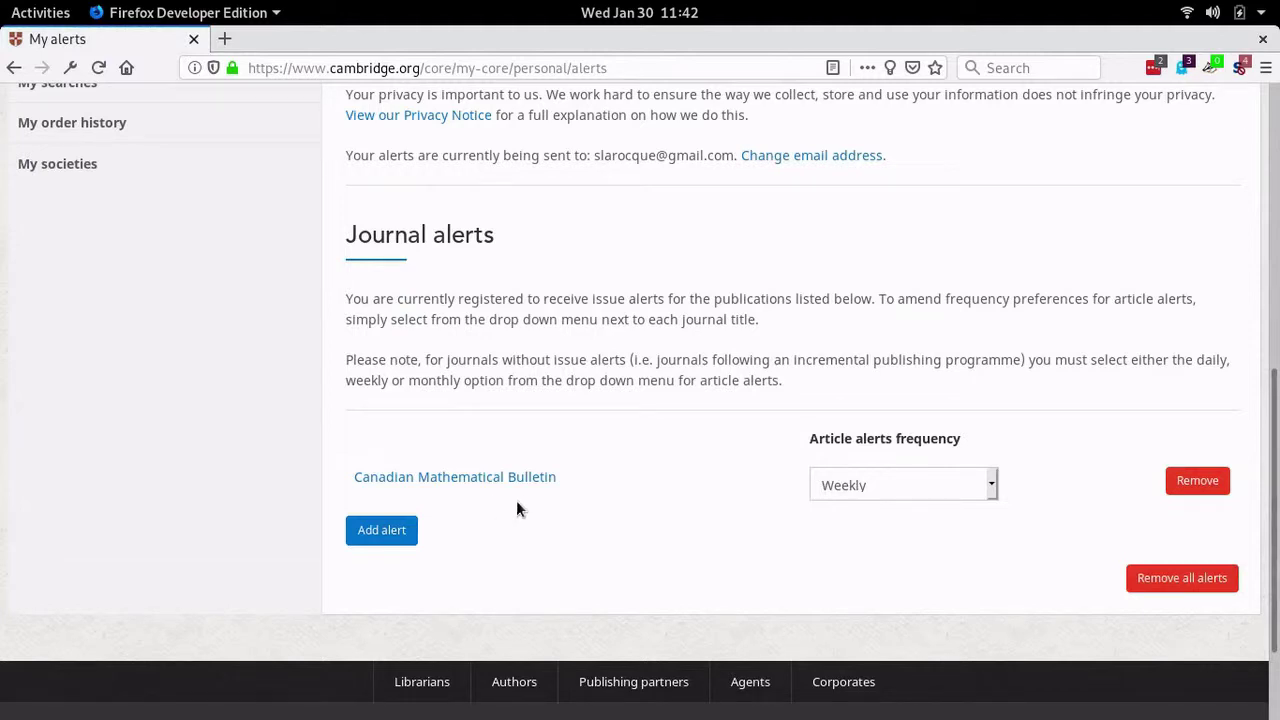
# Add a Canadian Journal of Mathematics alert by filtering for 'Canadian Journal', then check its frequency.
pyautogui.click(369, 540)
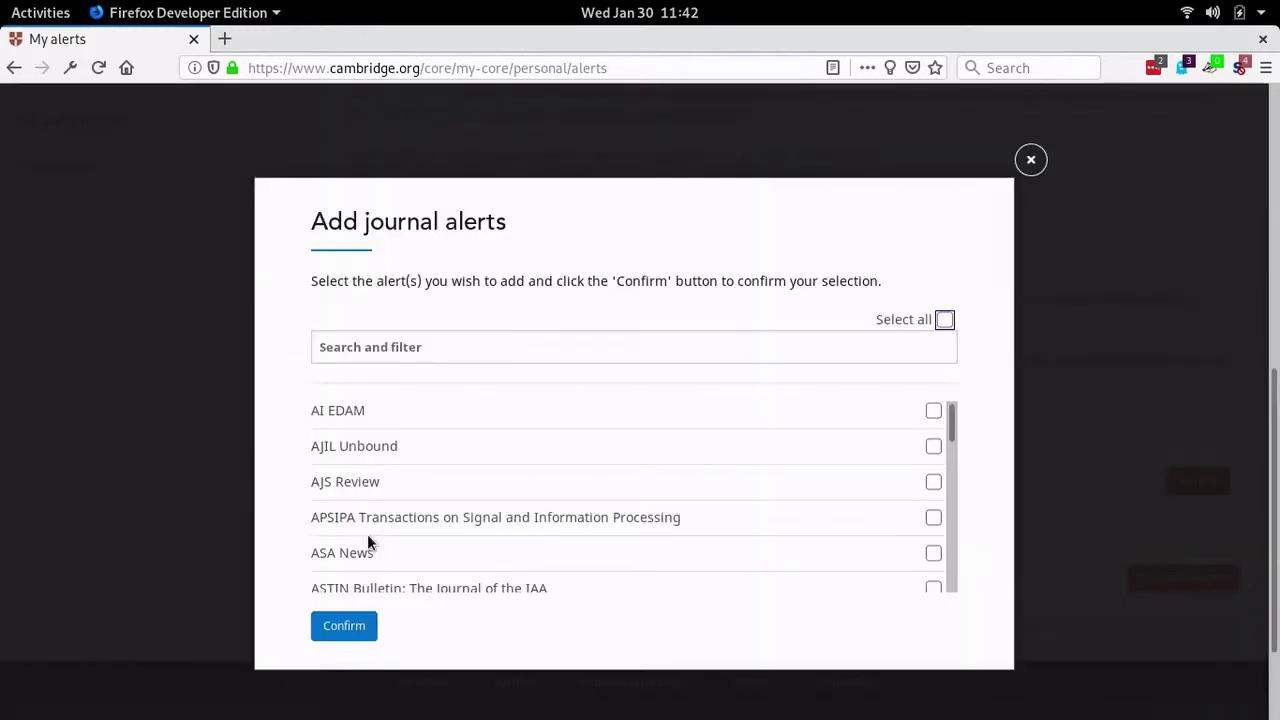
pyautogui.click(457, 345)
pyautogui.write('Canadi')
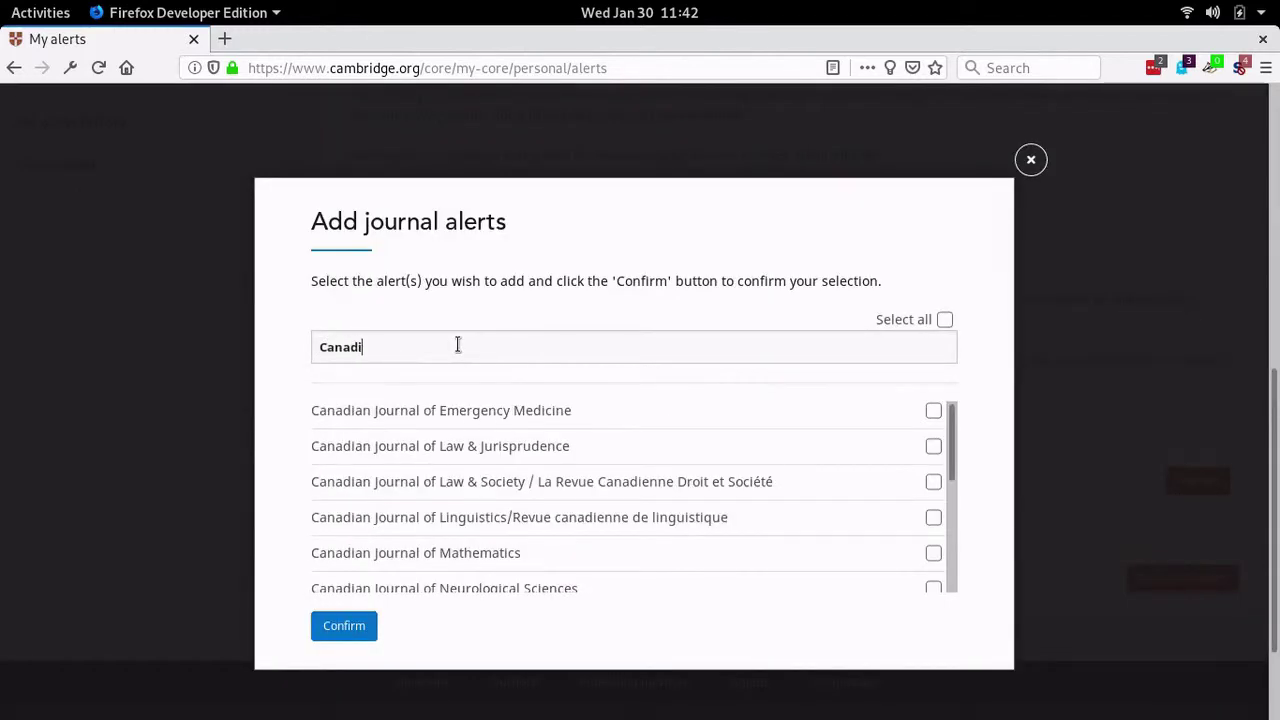
pyautogui.write('an Journal')
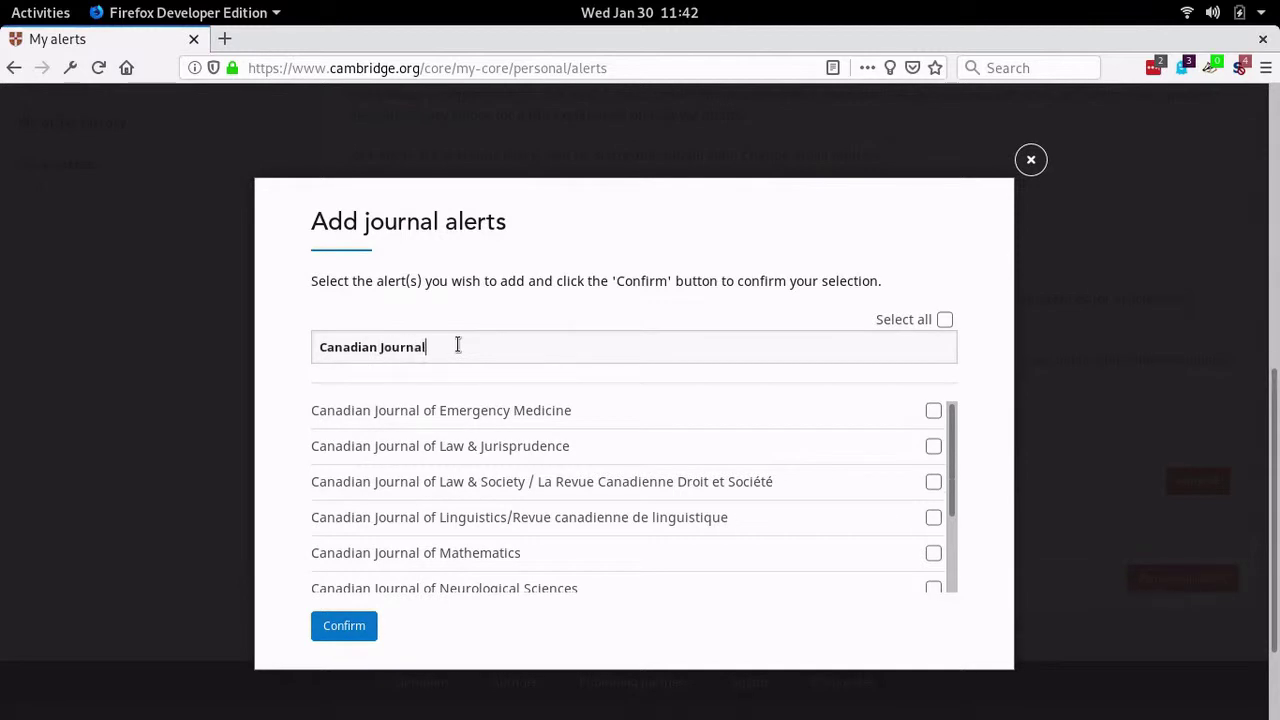
pyautogui.click(933, 553)
pyautogui.click(348, 624)
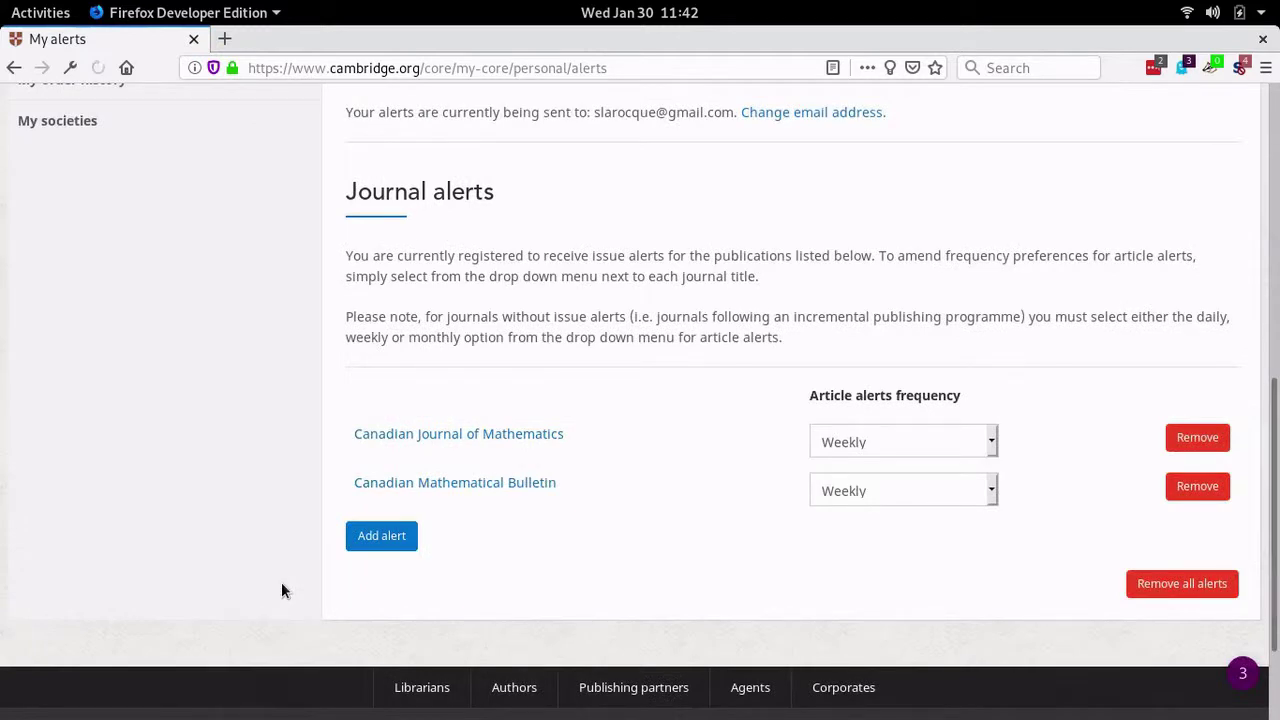
pyautogui.click(960, 441)
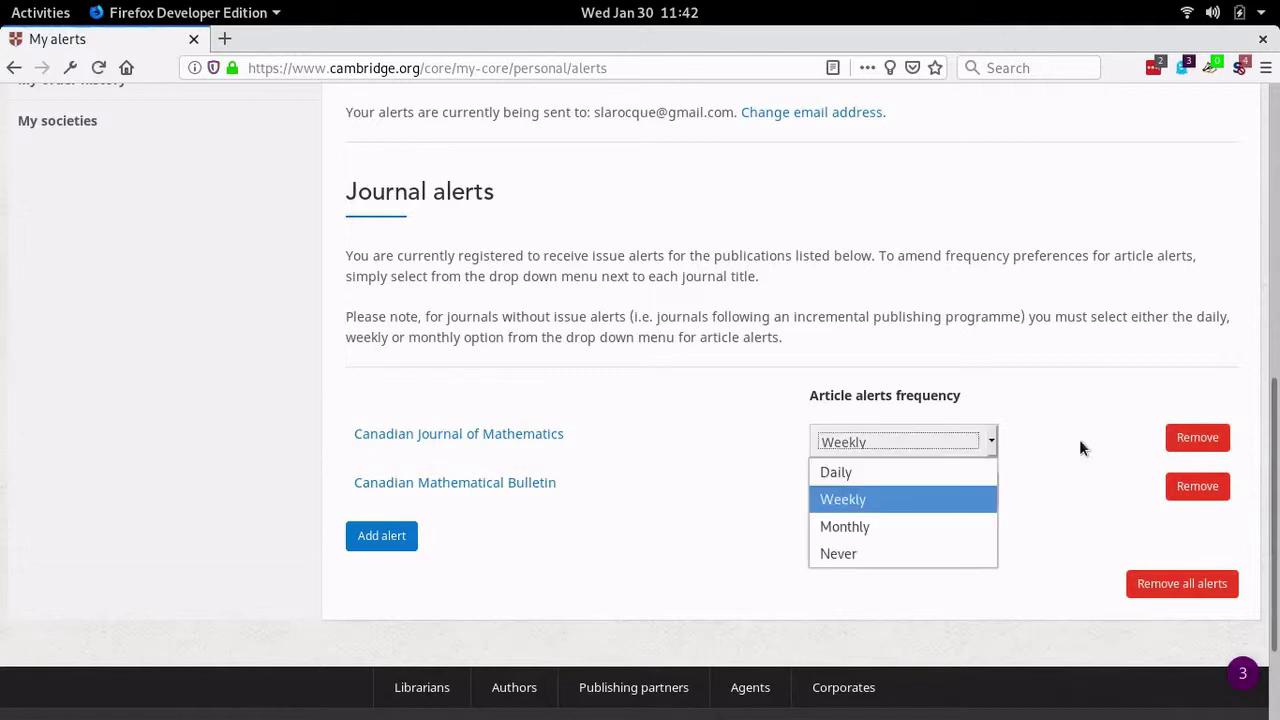